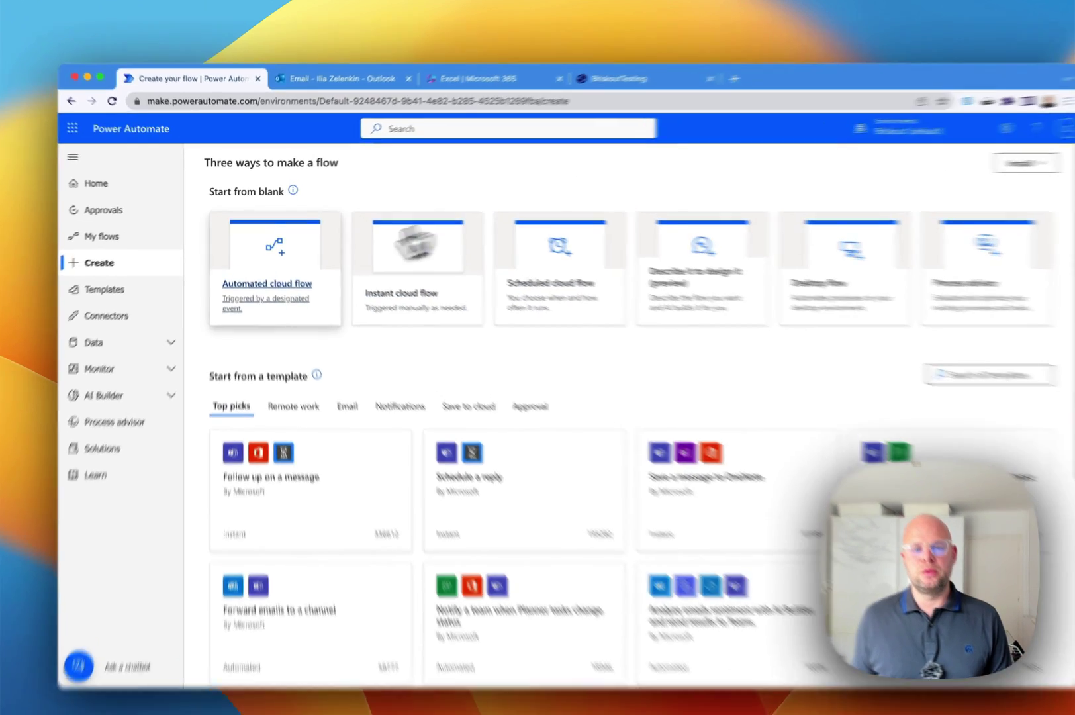
Create an automated cloud flow named 'CV extraction' with the Outlook trigger When a new email arrives (V3).
left_click(270, 262)
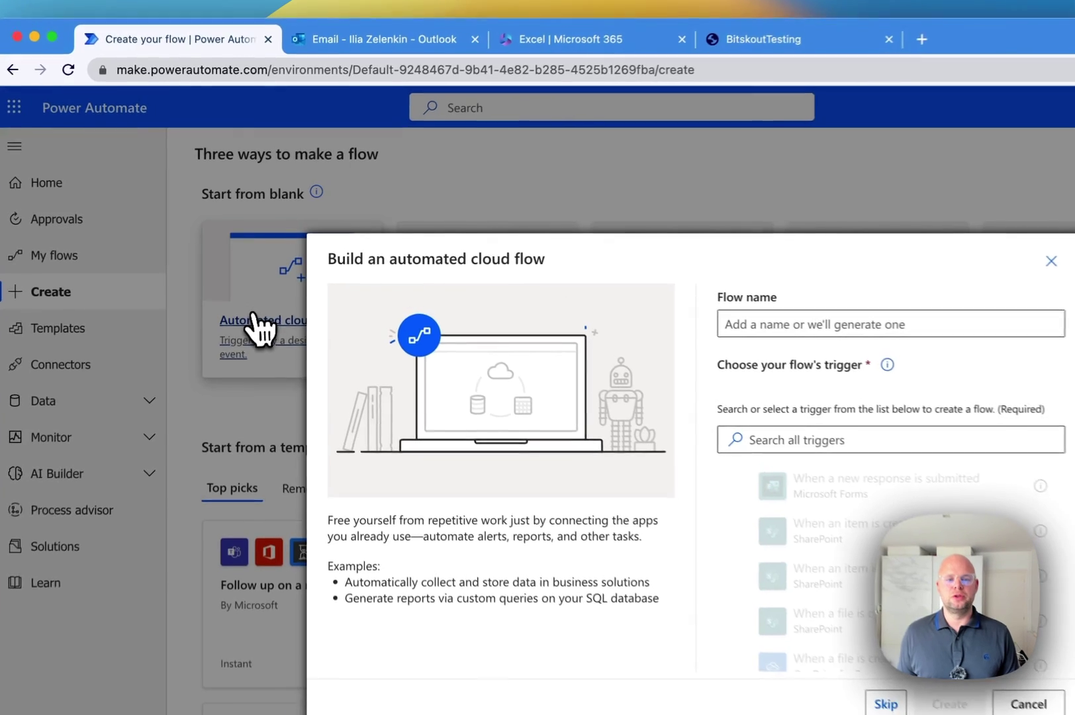
left_click(818, 331)
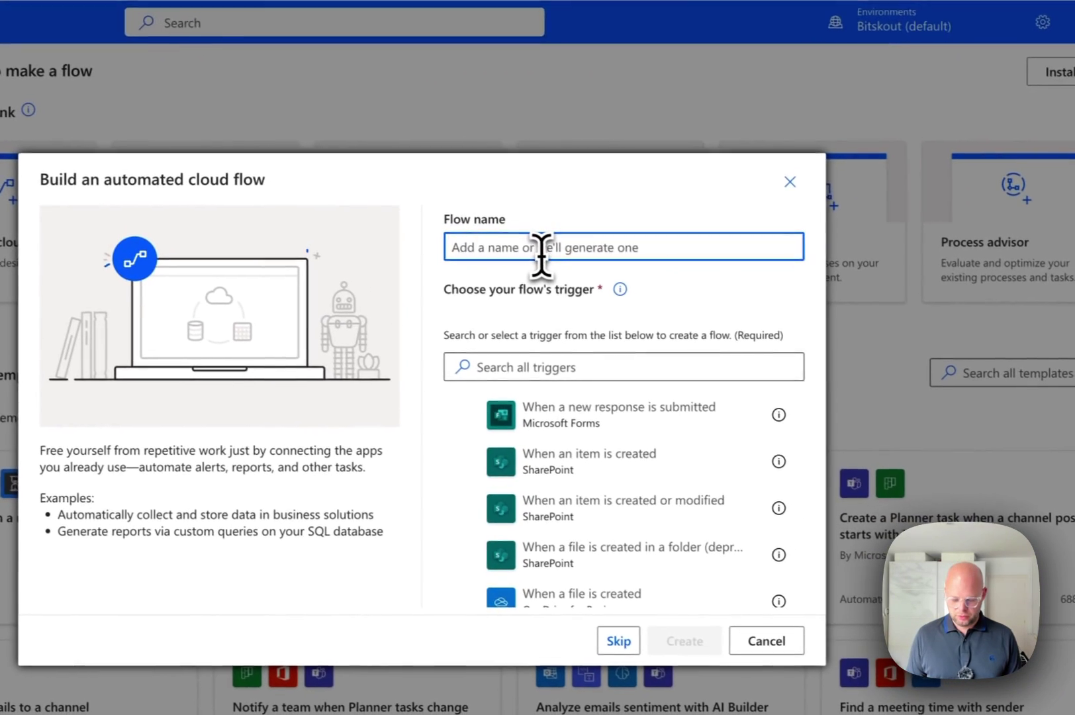
type("CV extraction")
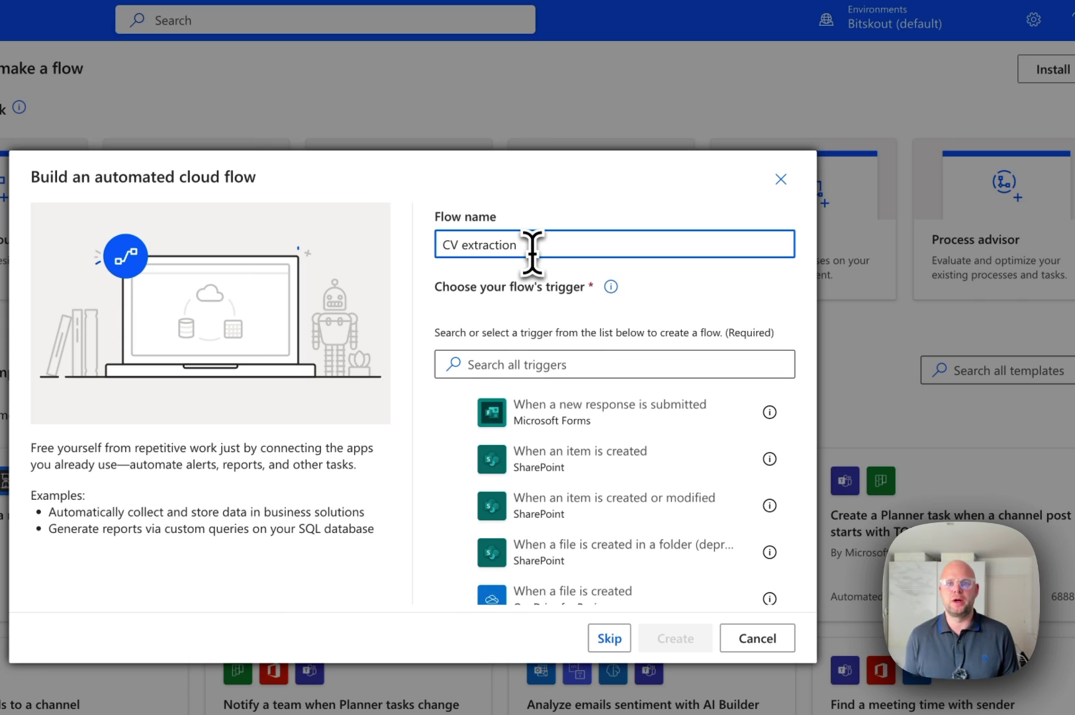
left_click(558, 365)
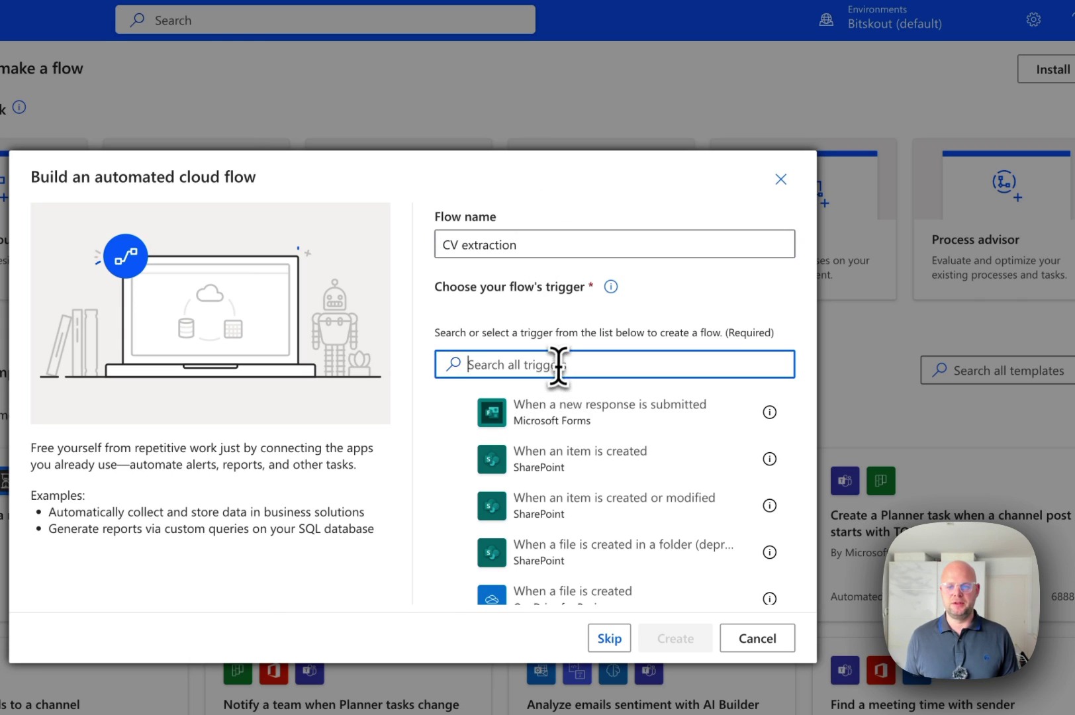
type("Outloo")
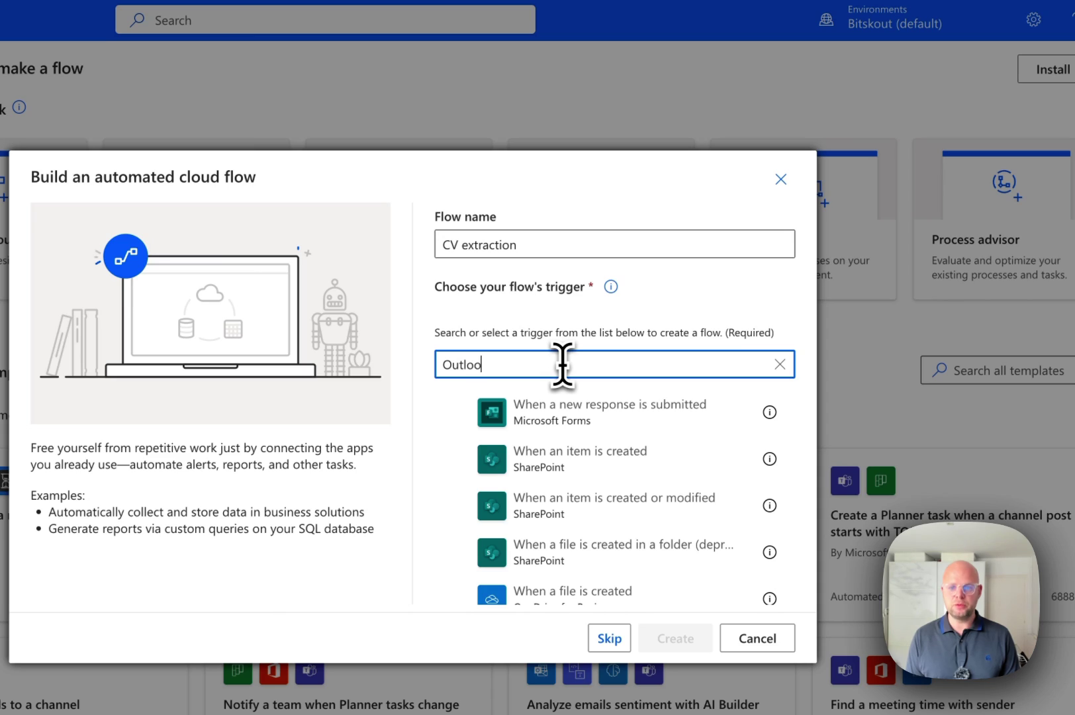
type("k")
scroll(688, 491, "down", 1)
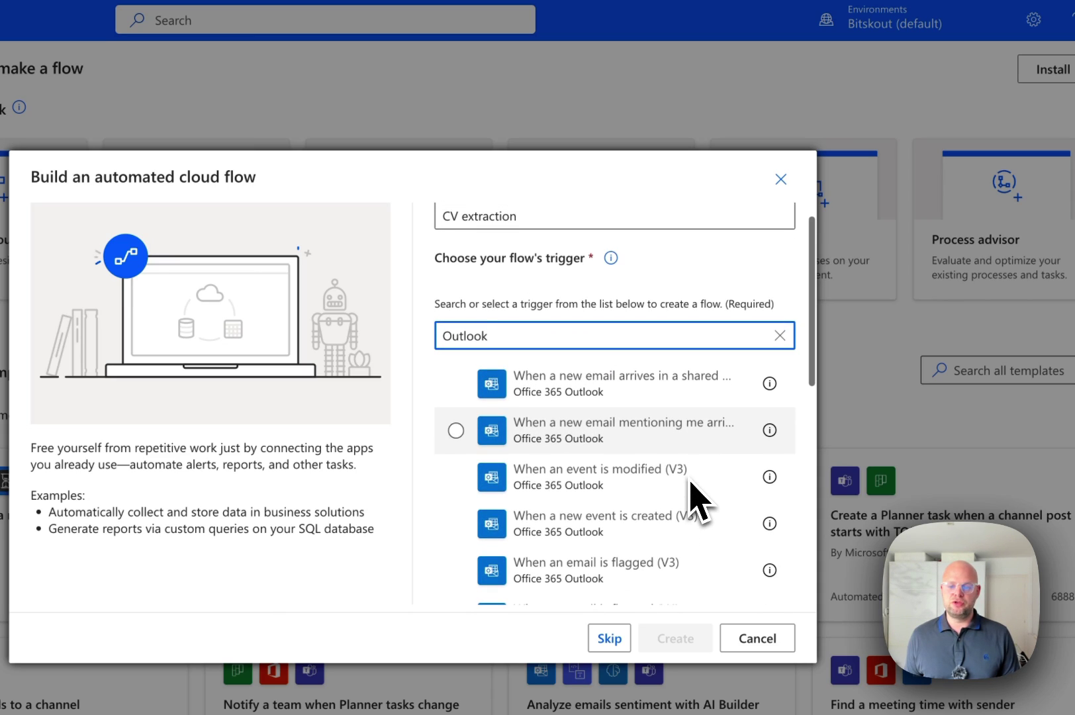
scroll(692, 501, "down", 2)
scroll(702, 506, "down", 2)
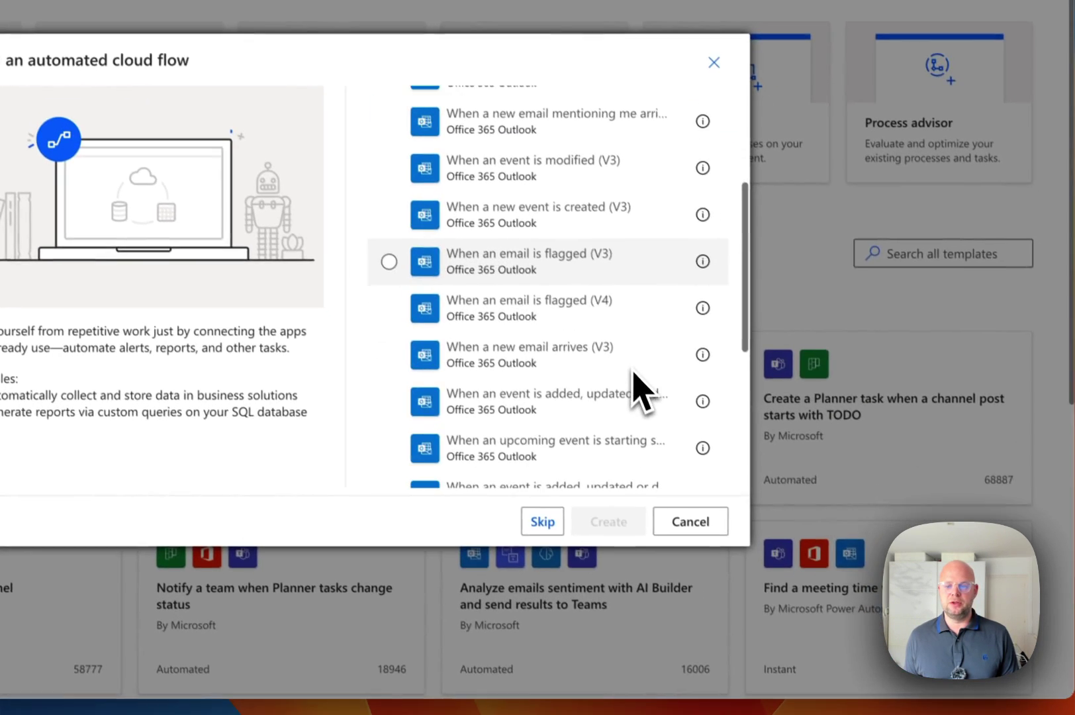
left_click(599, 358)
left_click(608, 520)
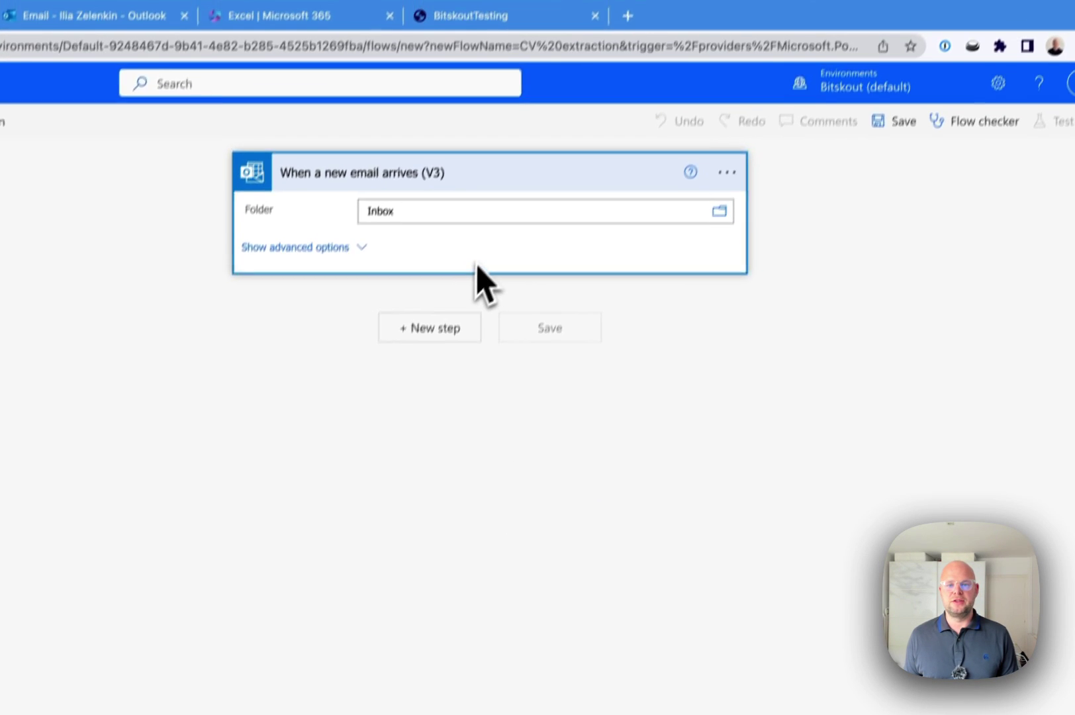
Add Get Attachment (V2) using the email's Message Id and Attachments Attachment Id, creating an Apply to each loop.
left_click(420, 366)
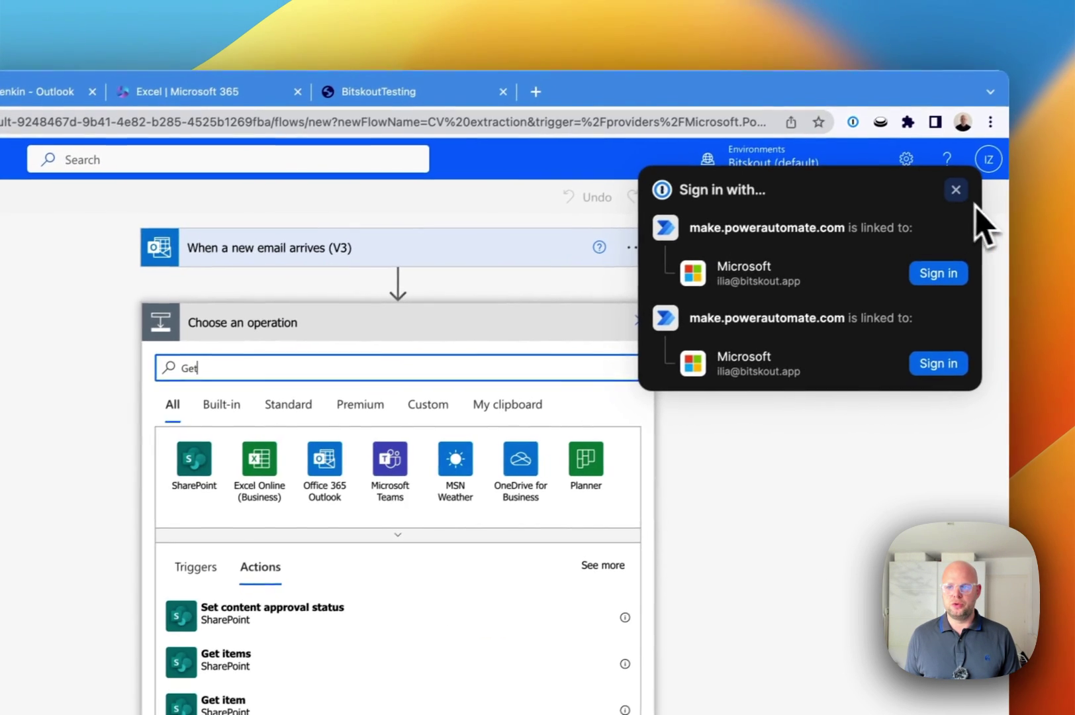
left_click(1035, 147)
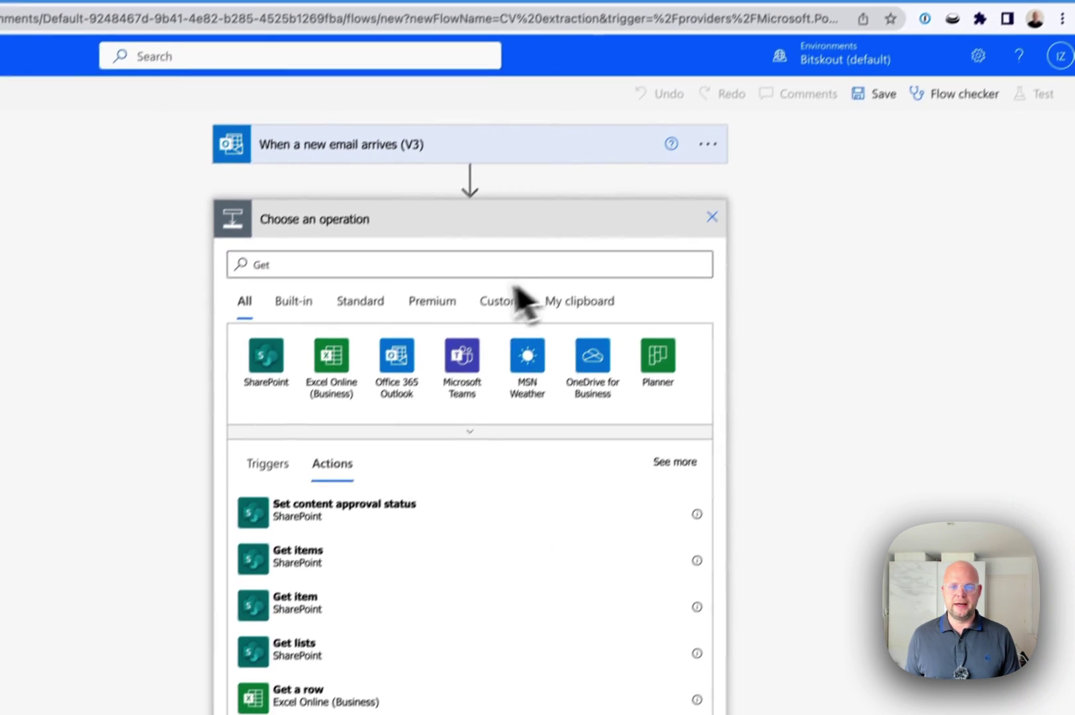
left_click(457, 264)
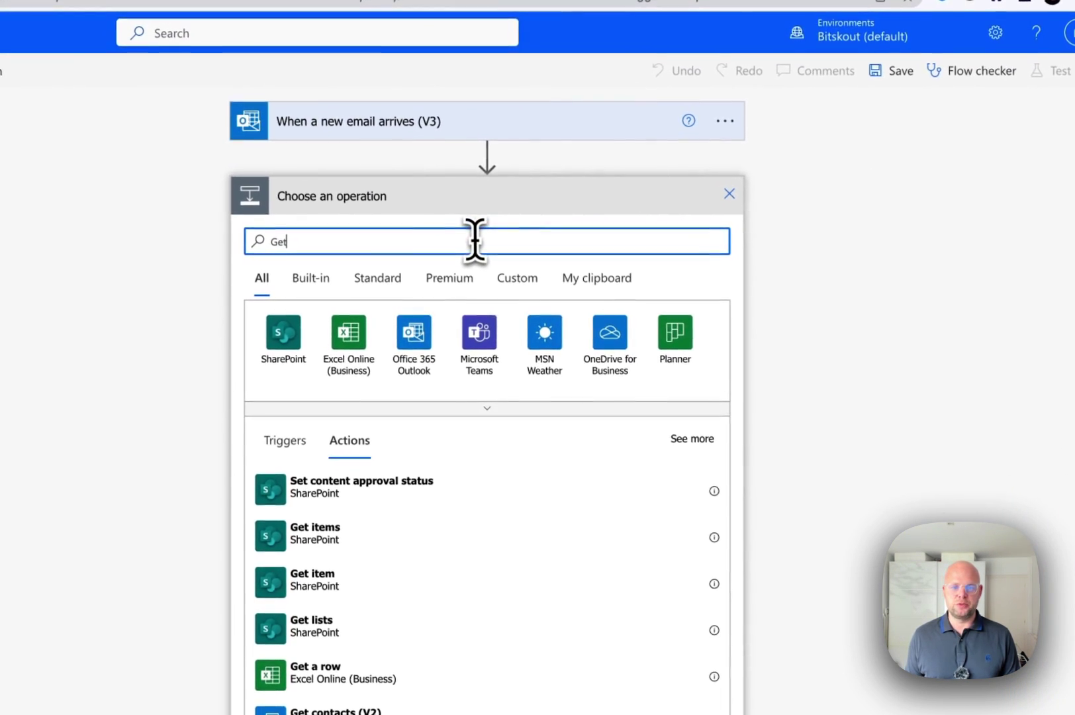
type("attac")
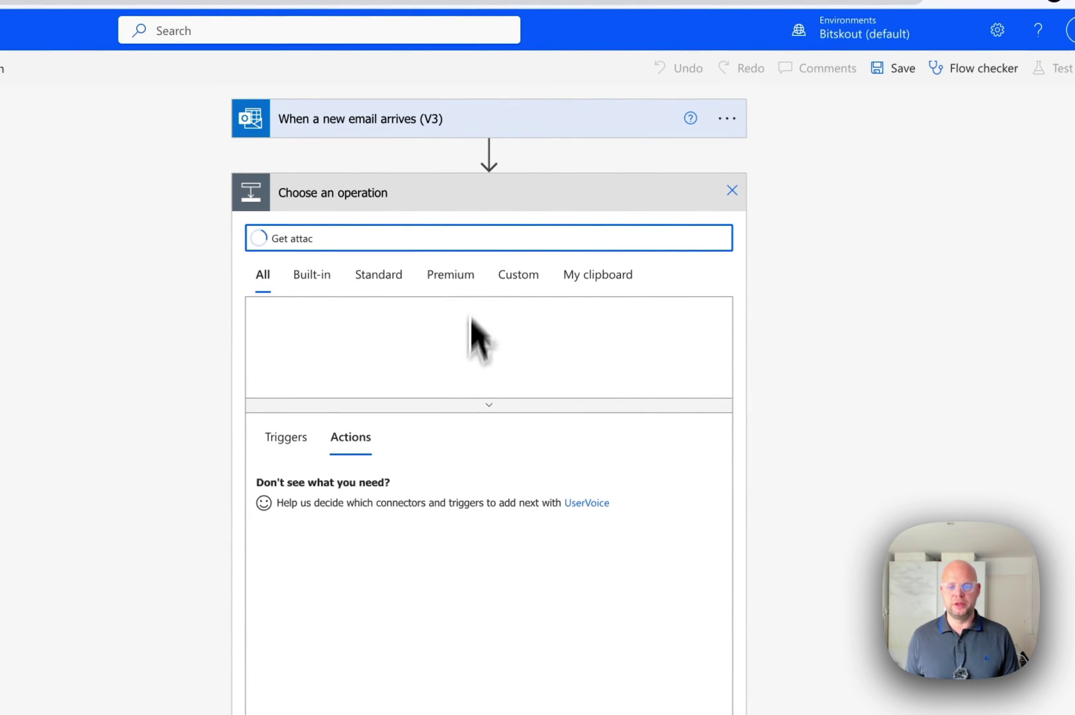
left_click(445, 493)
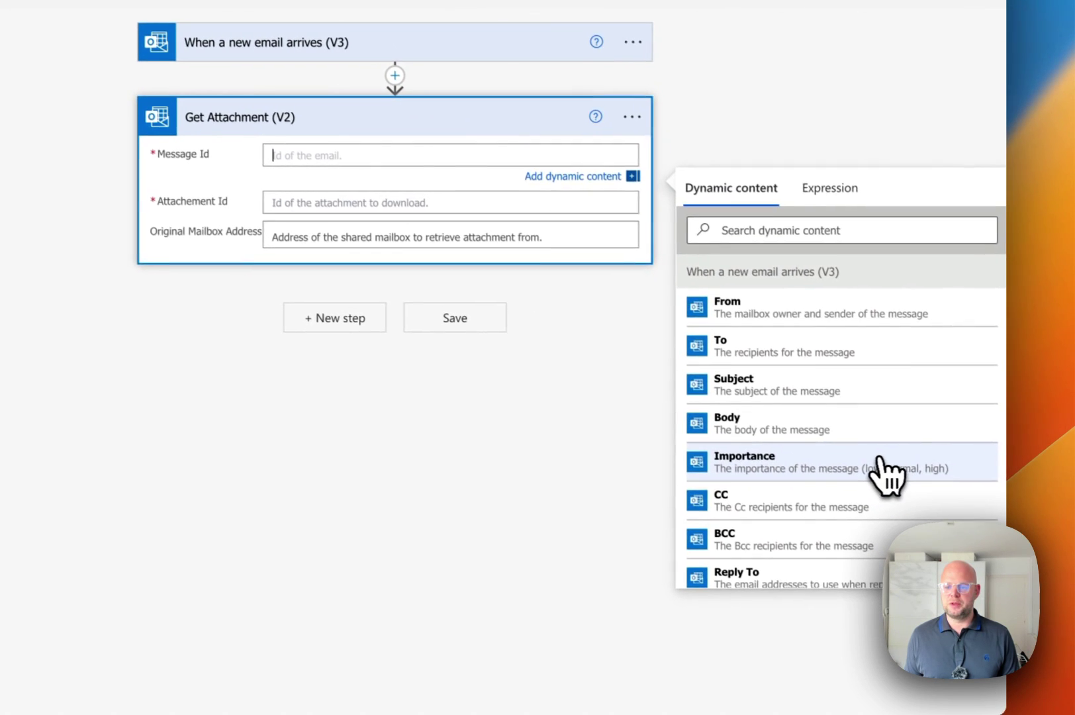
scroll(976, 550, "down", 5)
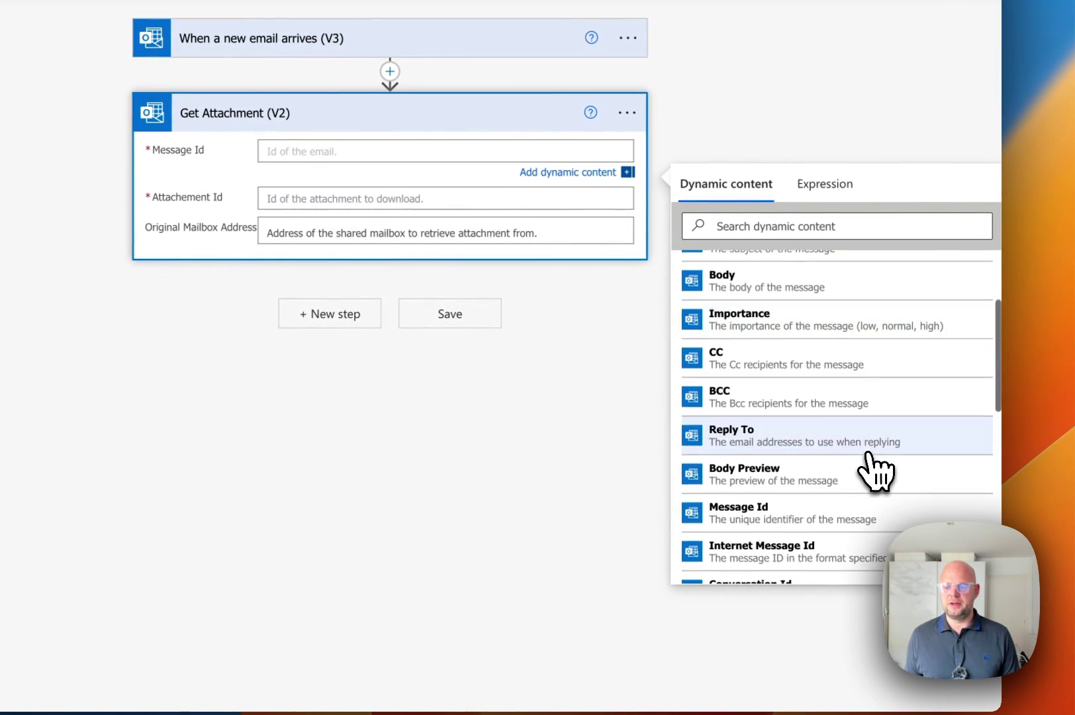
left_click(867, 427)
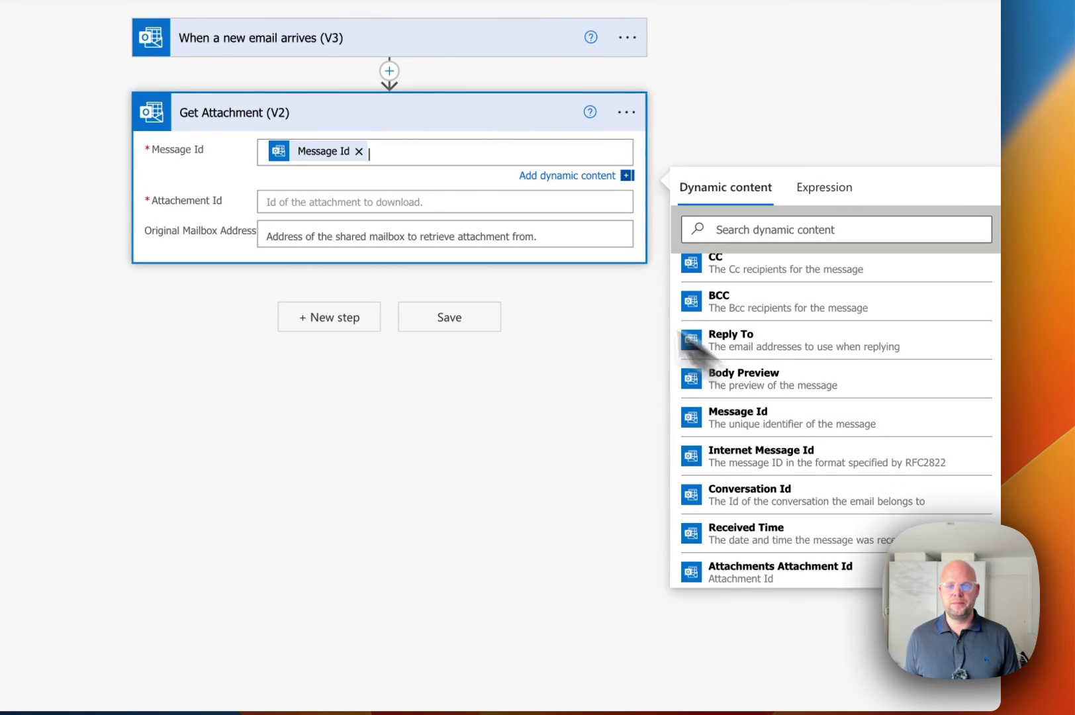
left_click(460, 198)
scroll(873, 516, "down", 4)
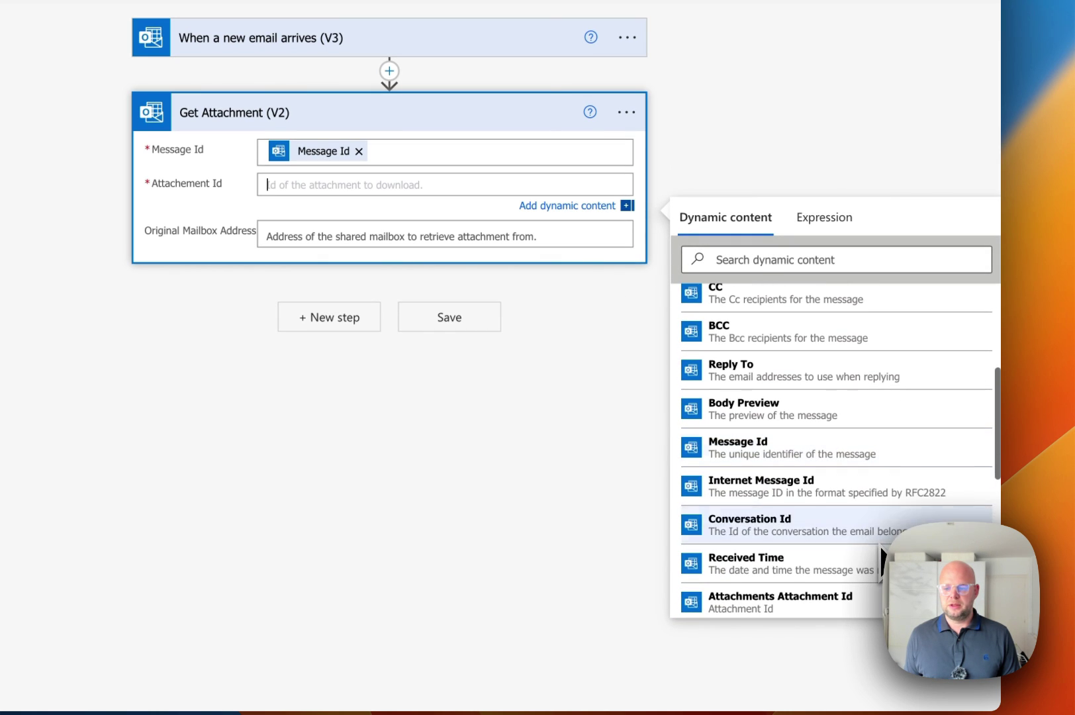
left_click(854, 601)
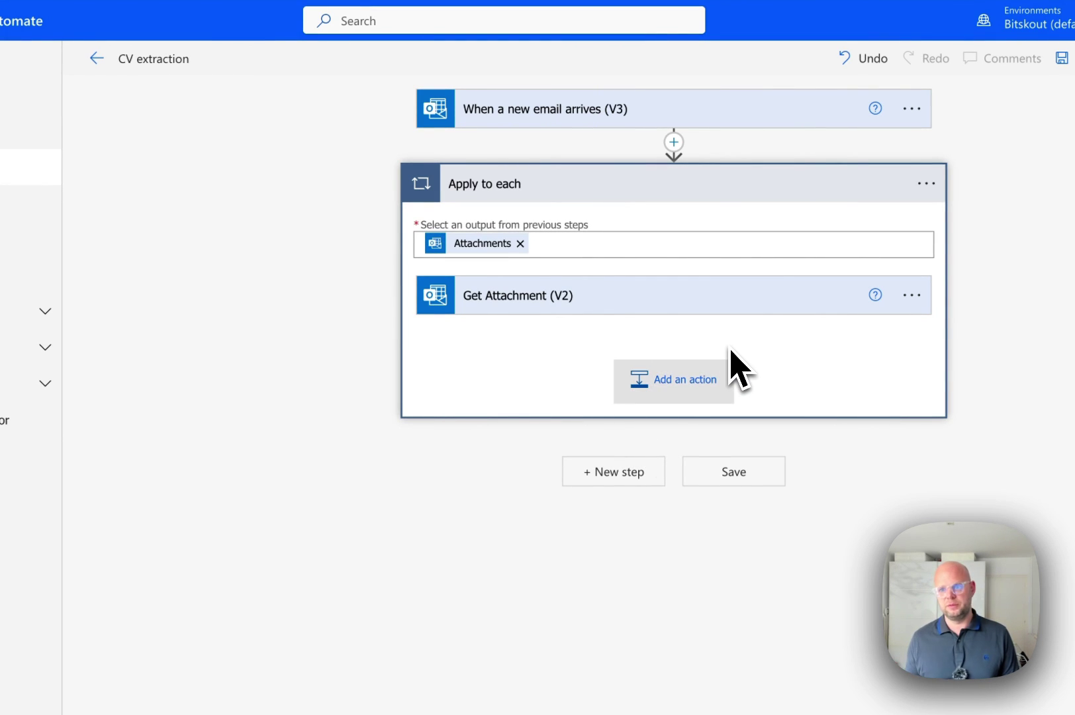
Add the Bitskout 'Extract Data from CV (Resume)' action inside the attachment loop.
left_click(706, 383)
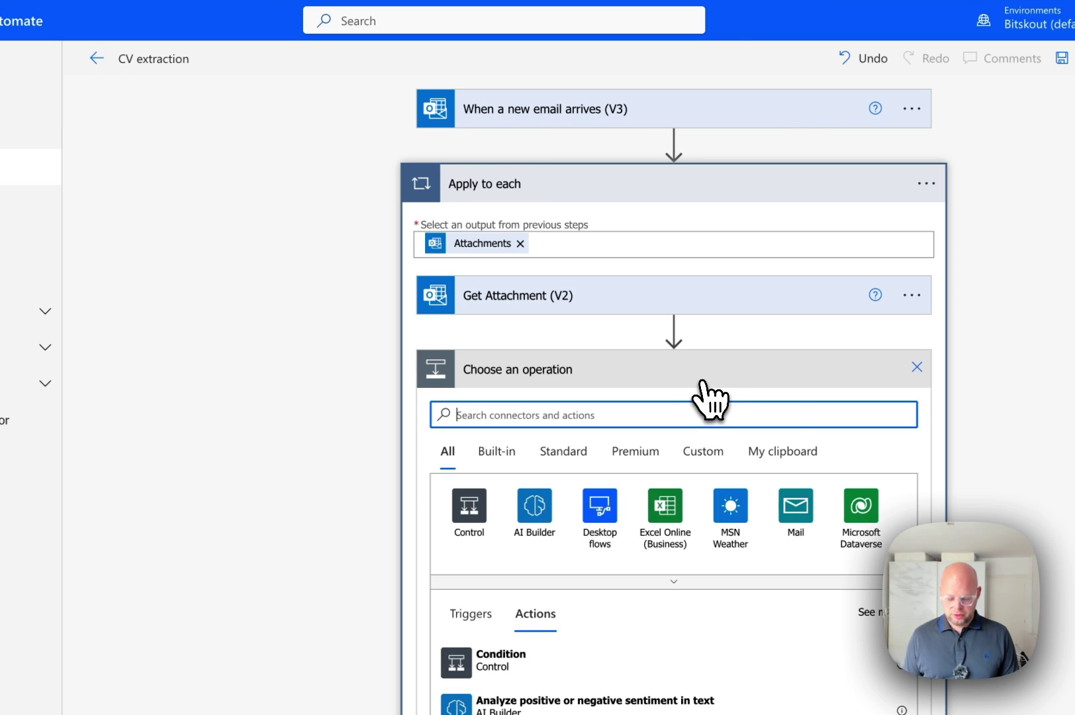
type("Bitskout")
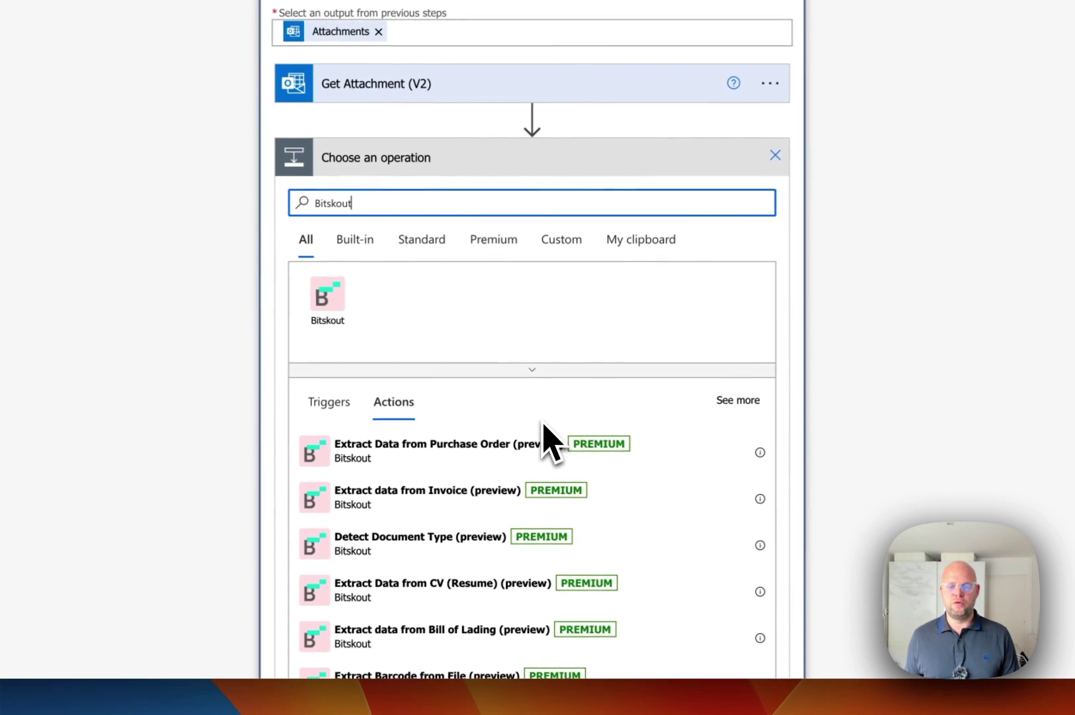
scroll(707, 511, "down", 1)
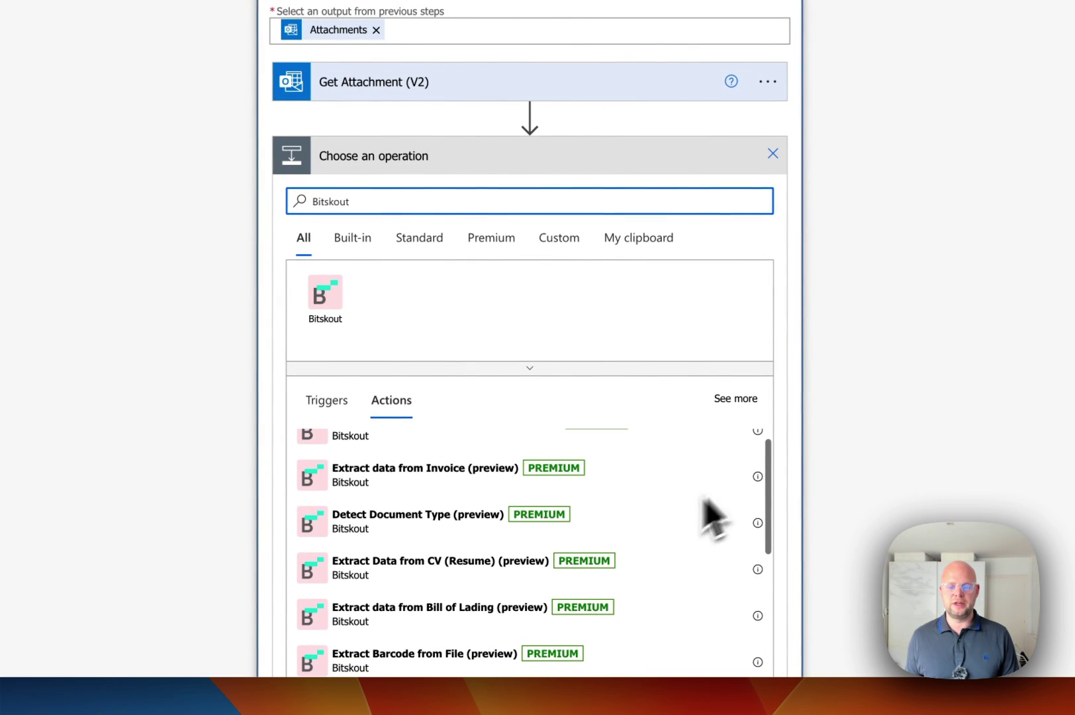
left_click(420, 583)
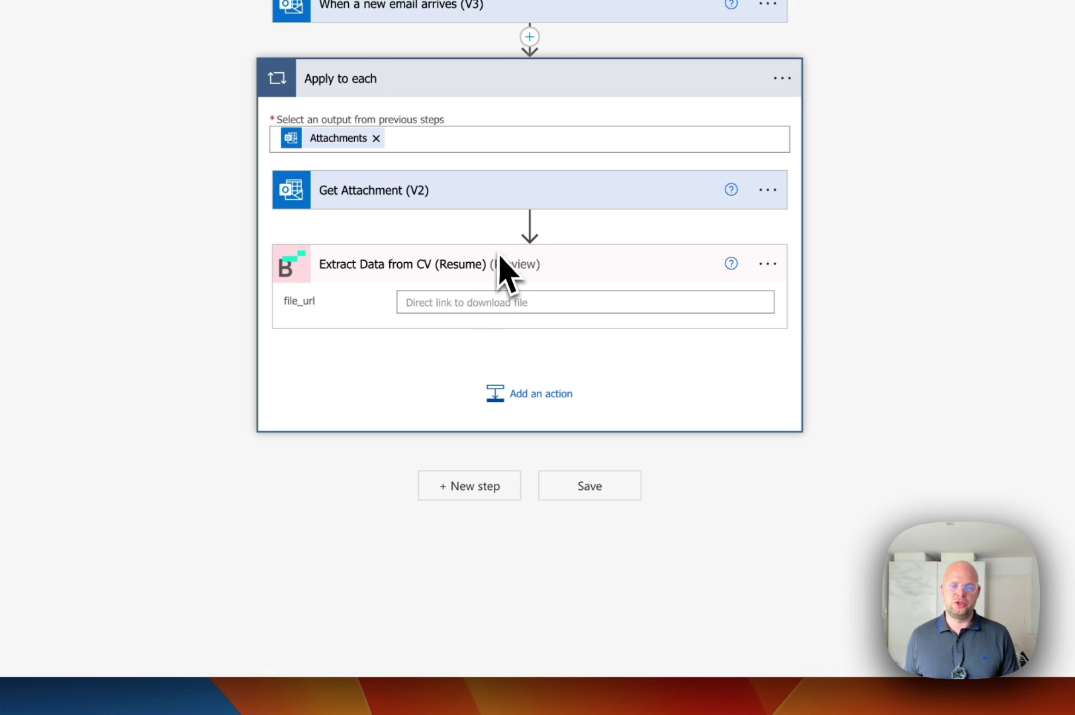
Set file_url to the expression string() wrapping the attachment's Content Bytes.
left_click(630, 303)
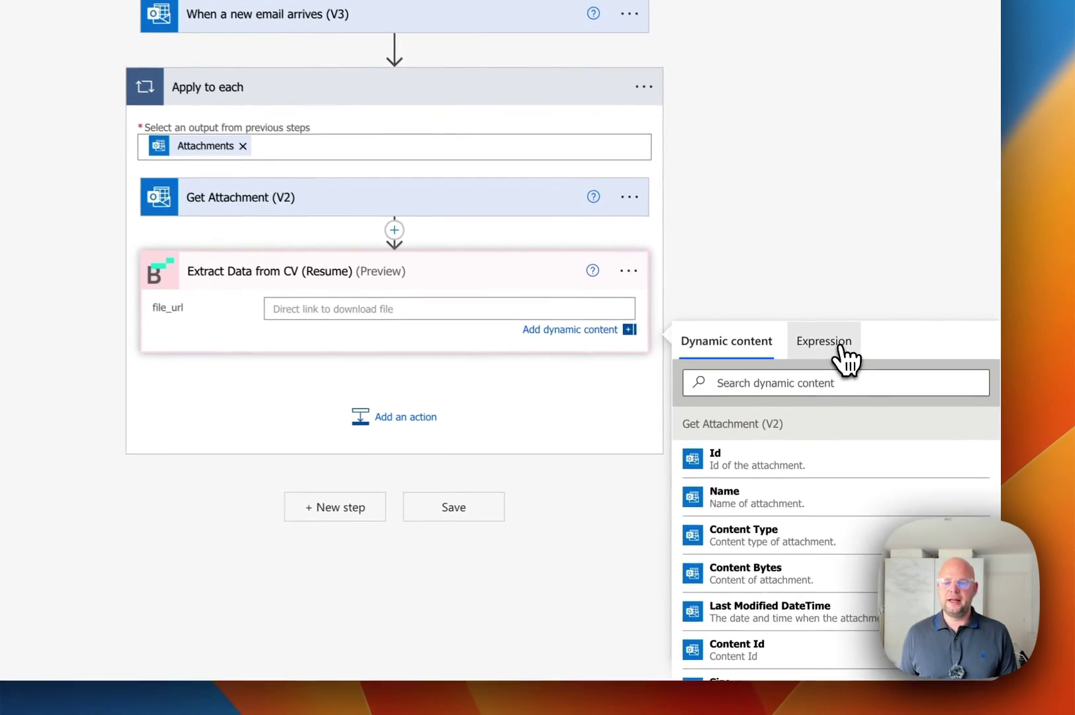
left_click(830, 382)
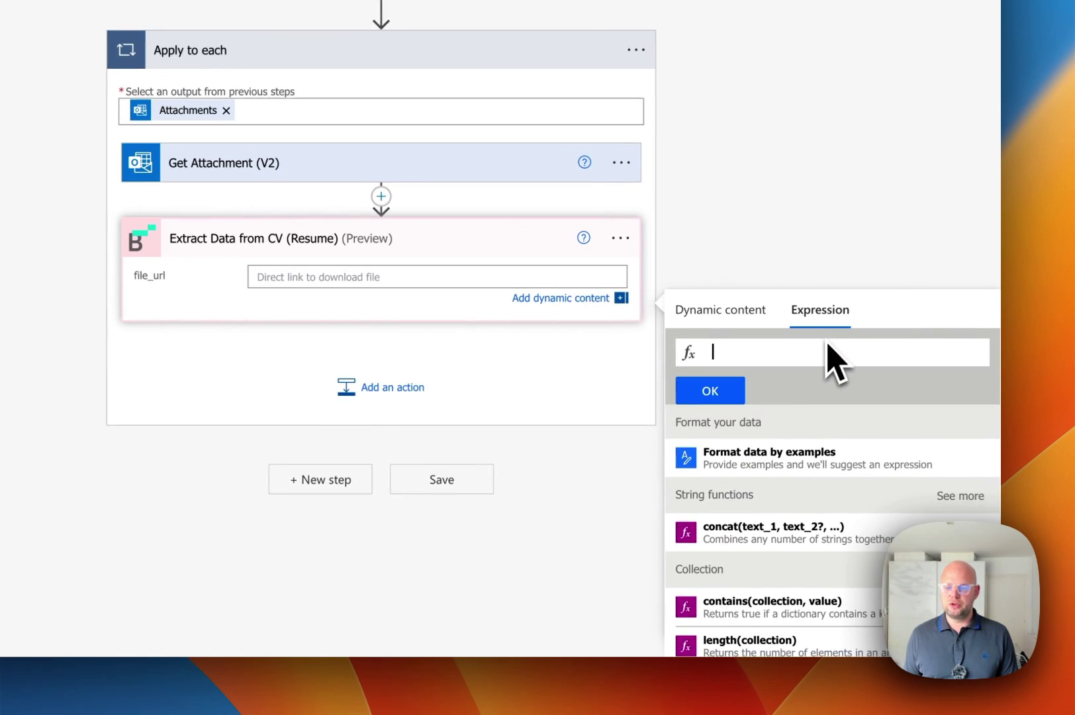
type("string")
key("Return")
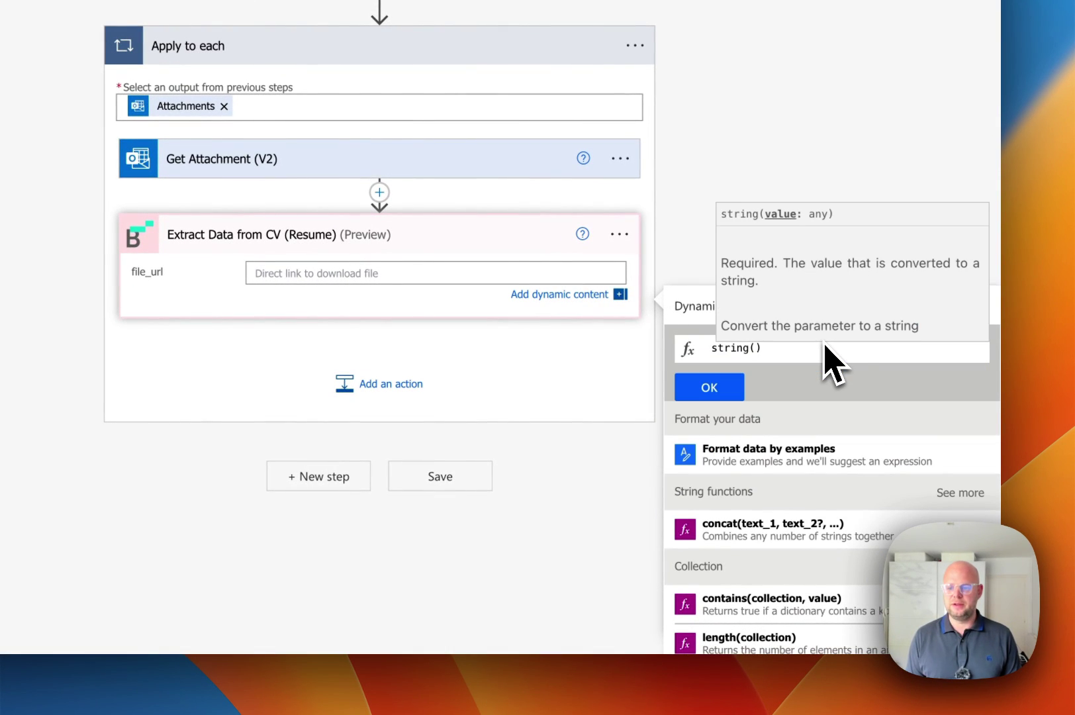
left_click(706, 312)
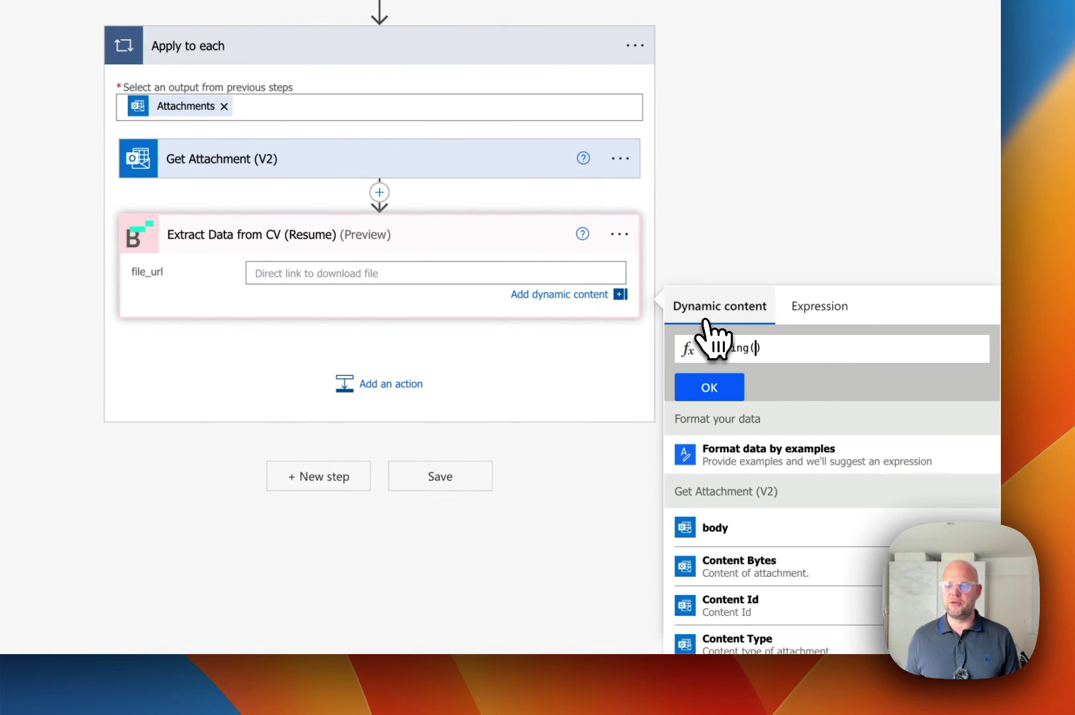
scroll(873, 456, "down", 2)
left_click(869, 463)
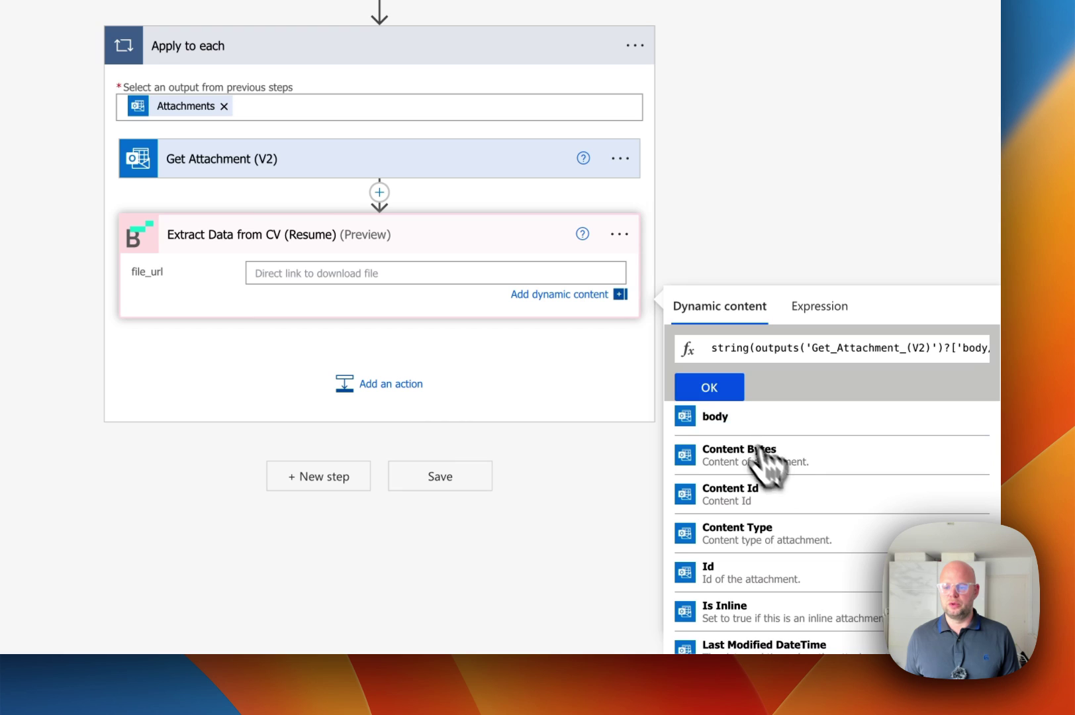
left_click(718, 391)
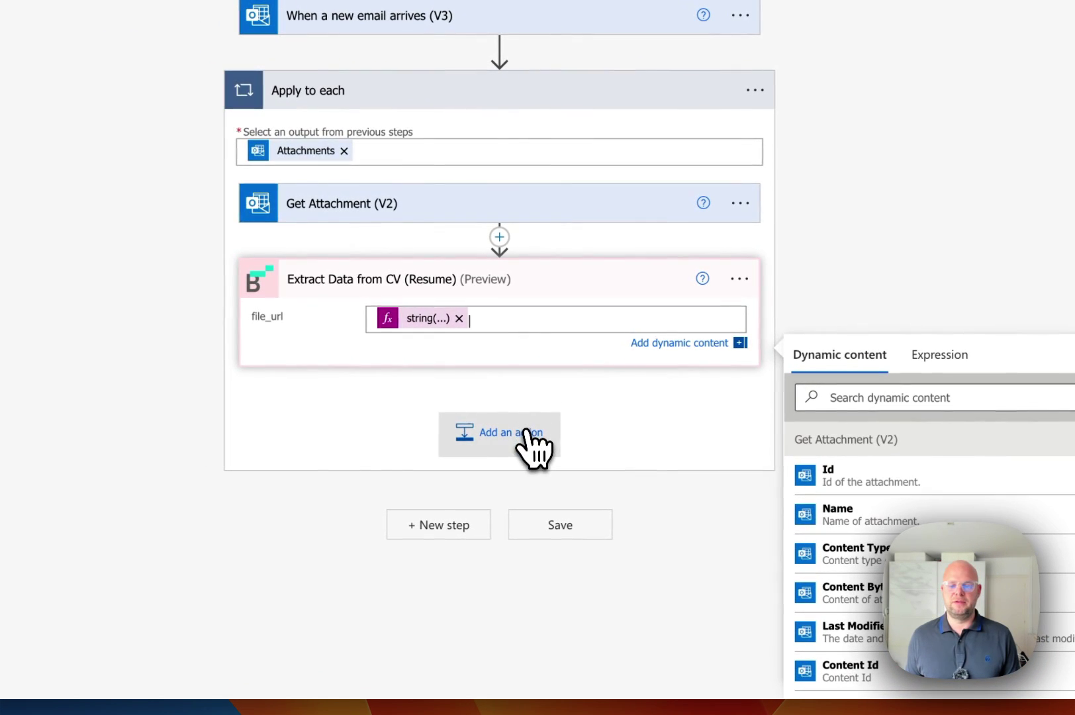
Add an Excel Online (Business) 'Add a row into a table' action after the CV extraction.
left_click(529, 433)
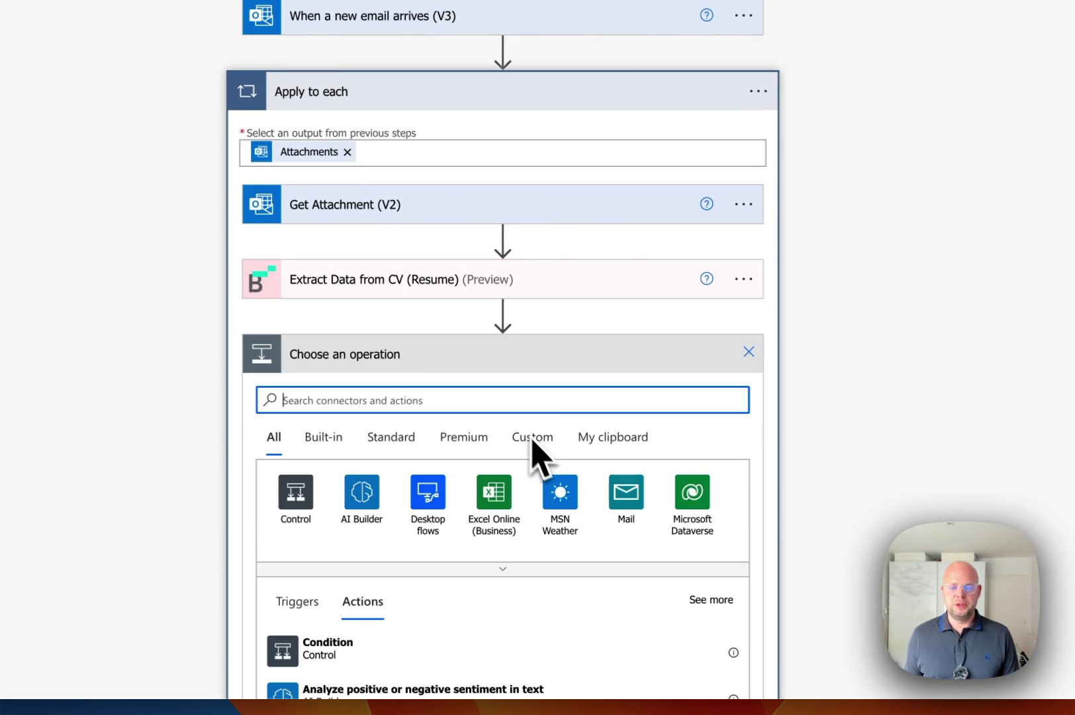
left_click(513, 442)
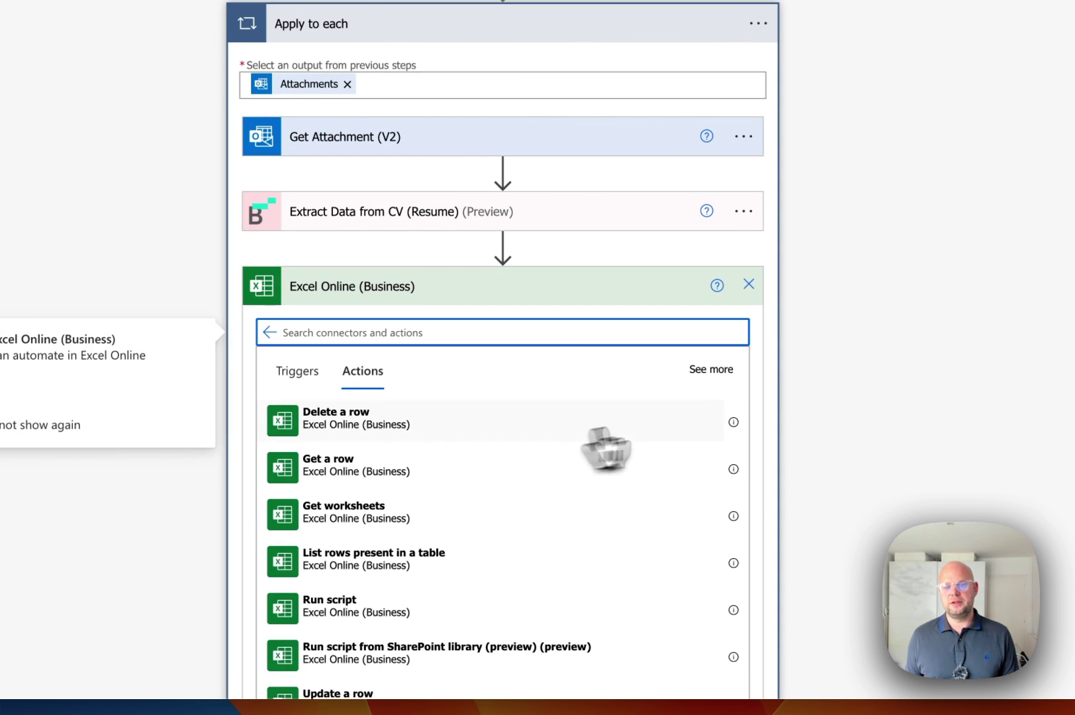
scroll(583, 463, "down", 5)
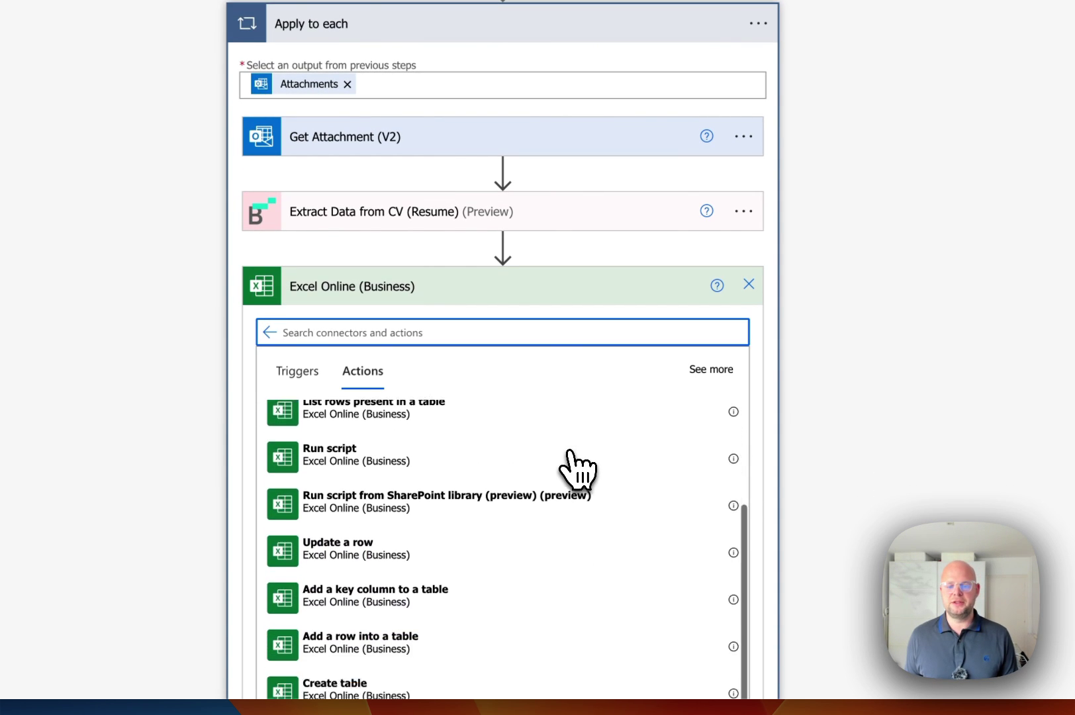
scroll(576, 470, "down", 2)
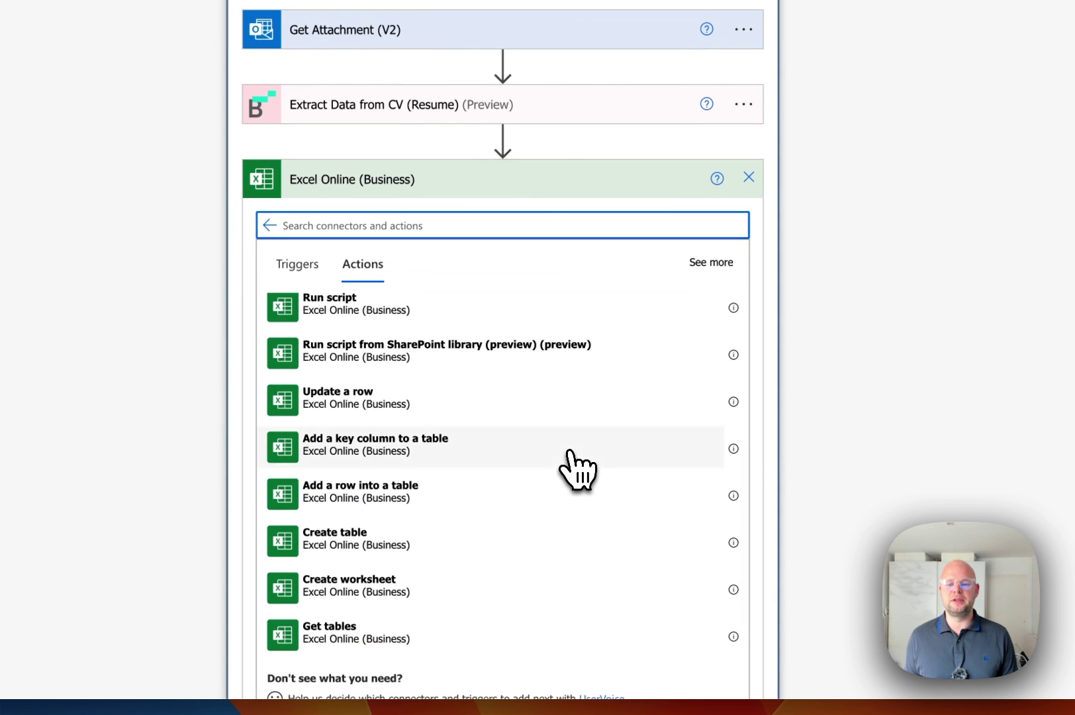
left_click(534, 503)
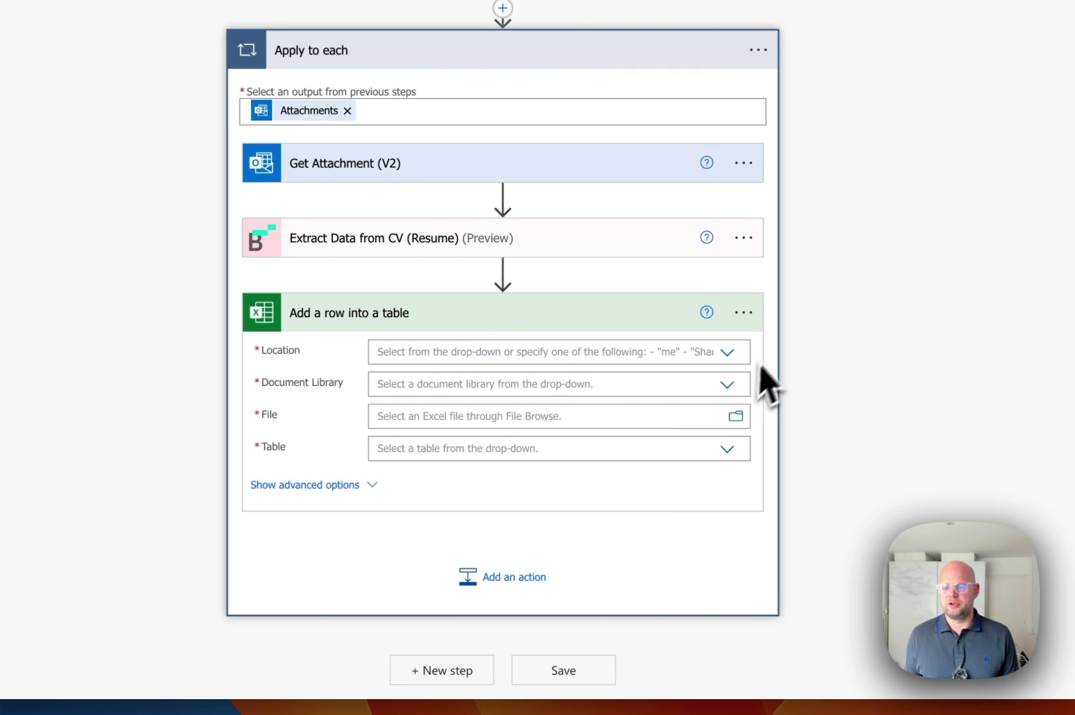
Target OneDrive for Business, library OneDrive, file BitskoutTesting.xlsx, table Table1.
left_click(728, 354)
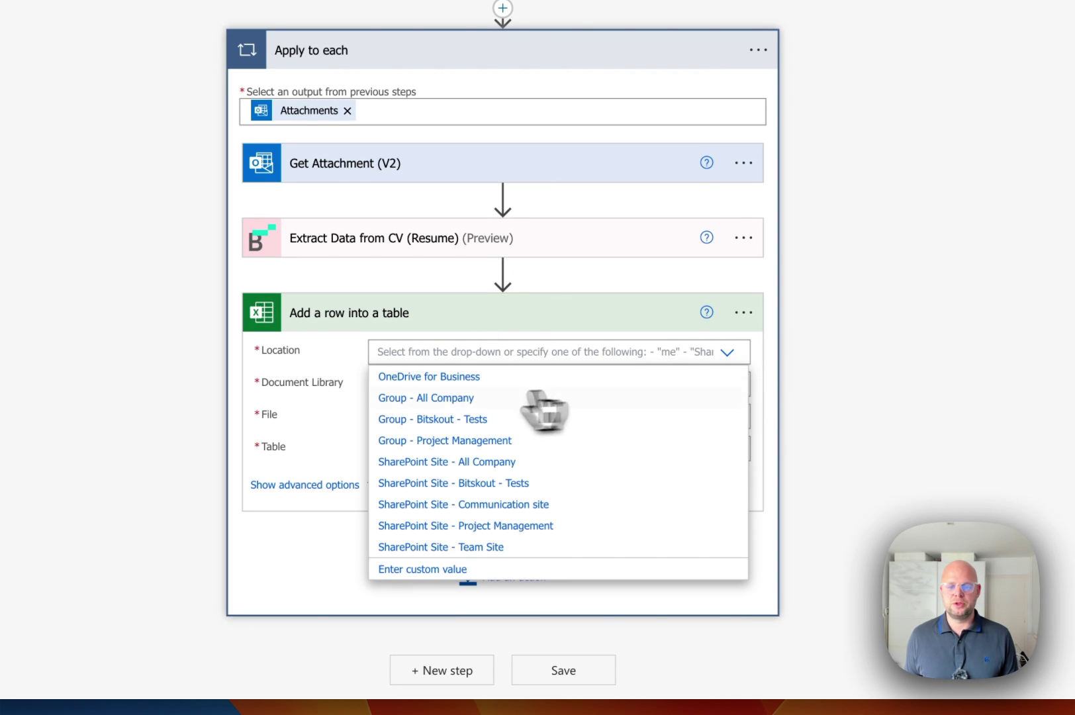
left_click(456, 376)
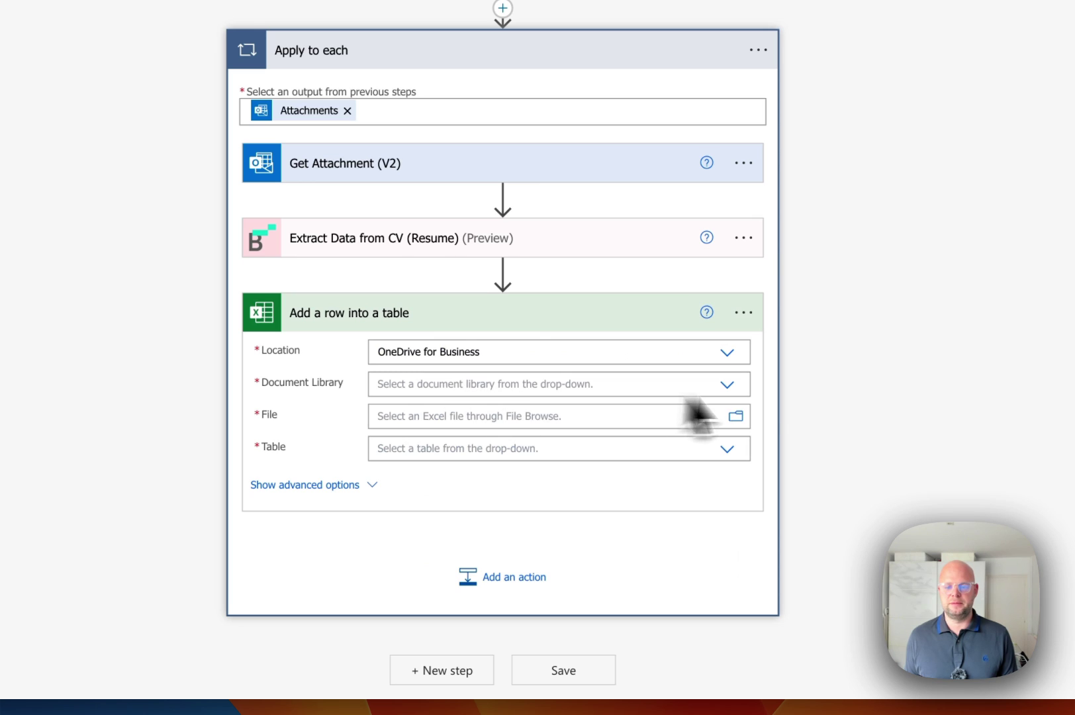
left_click(728, 387)
left_click(654, 410)
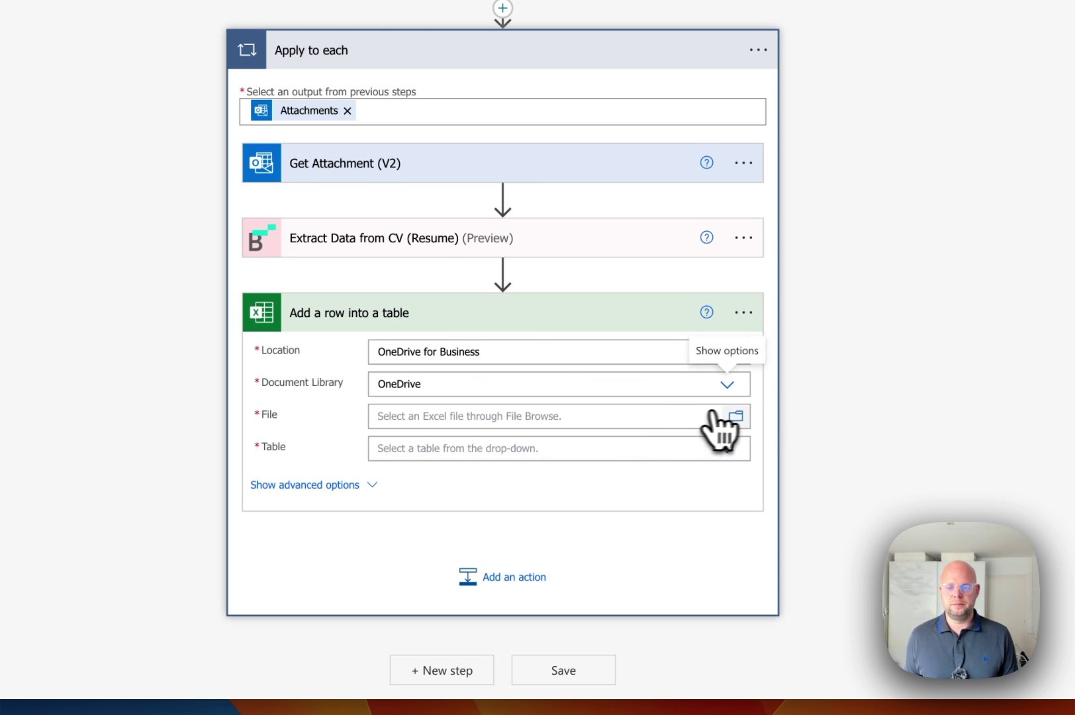
left_click(736, 415)
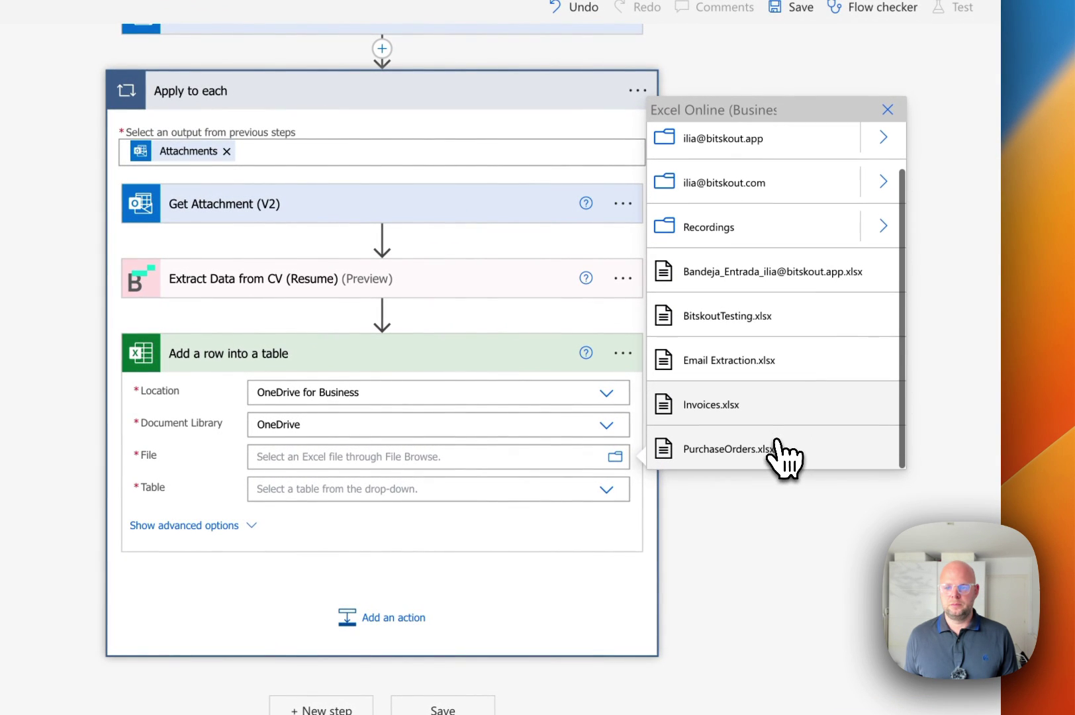
left_click(789, 319)
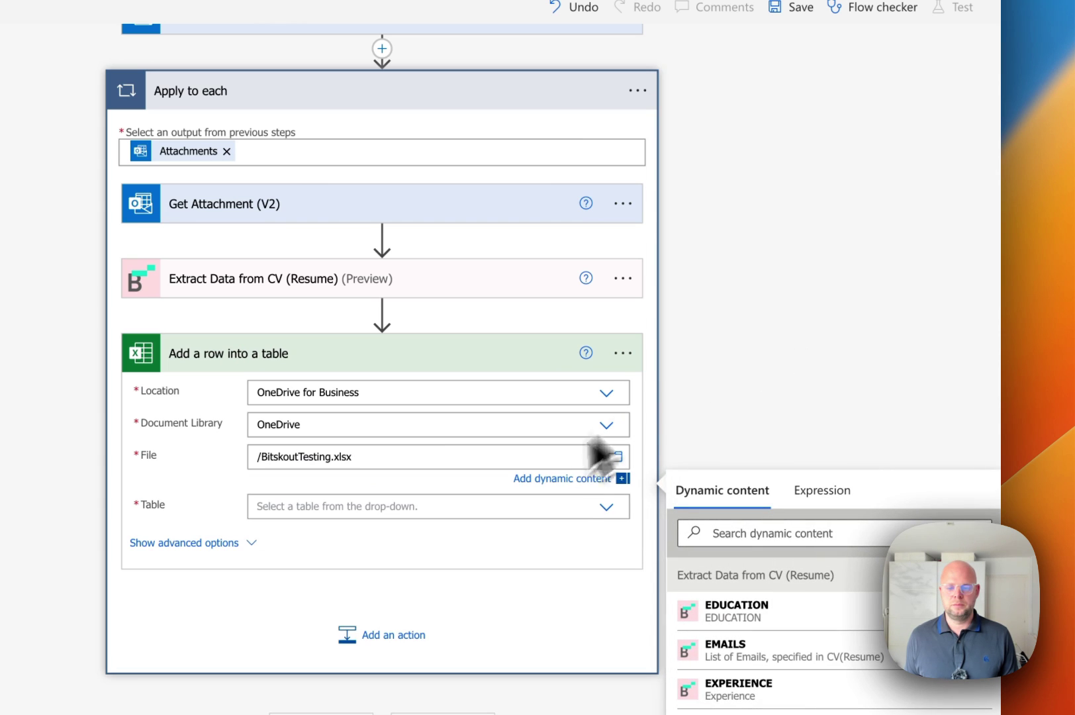
left_click(606, 507)
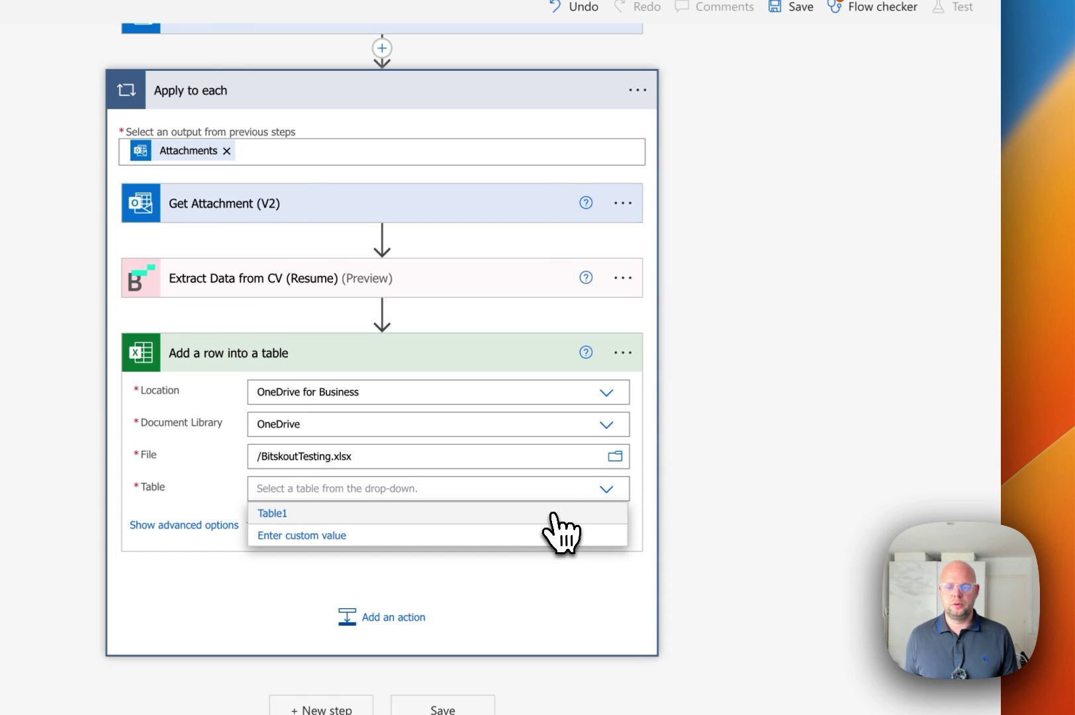
left_click(576, 513)
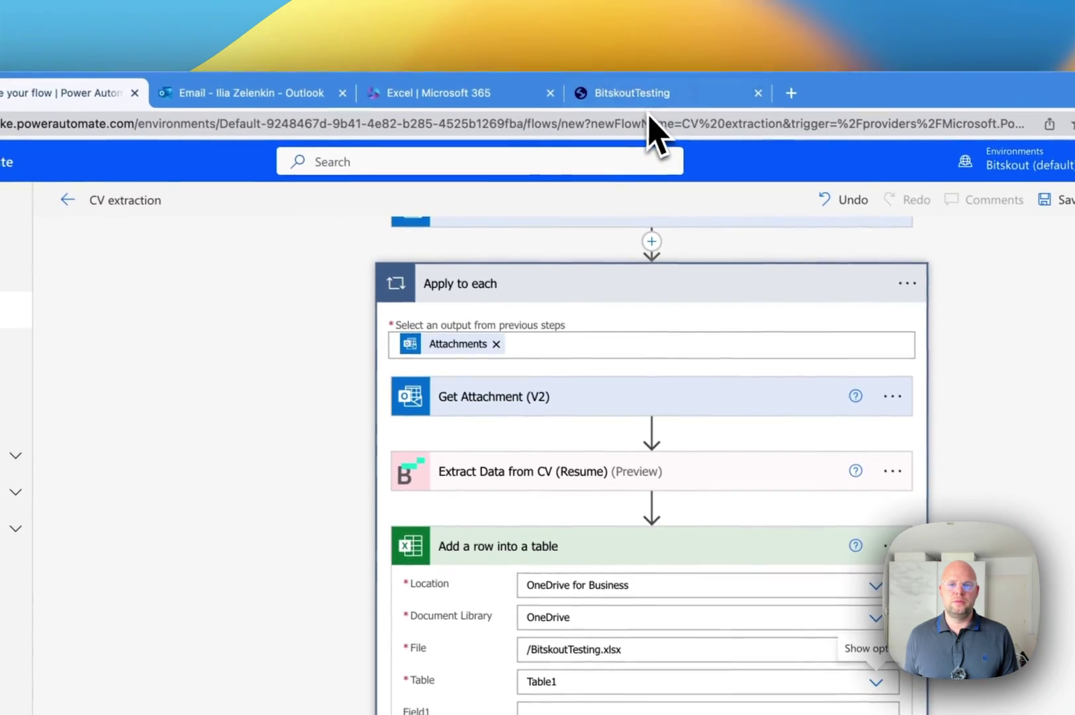
Clear the sample values in row 3 (A3:E3) of the BitskoutTesting table, then go back to the flow editor.
left_click(645, 96)
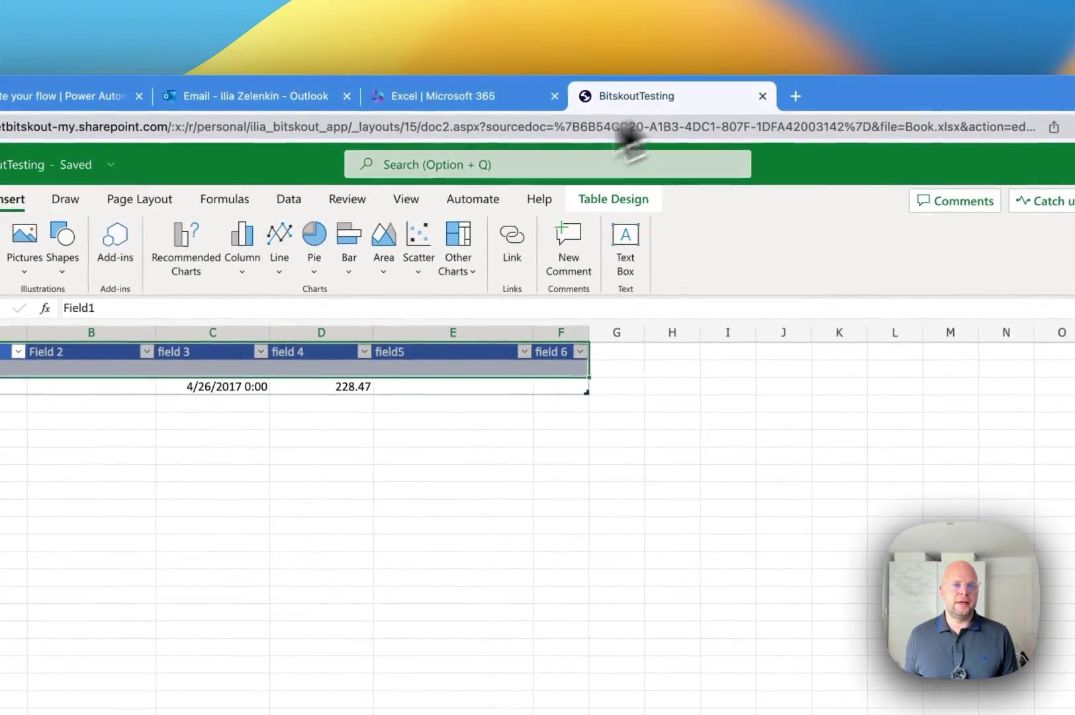
left_click_drag(163, 353, 596, 345)
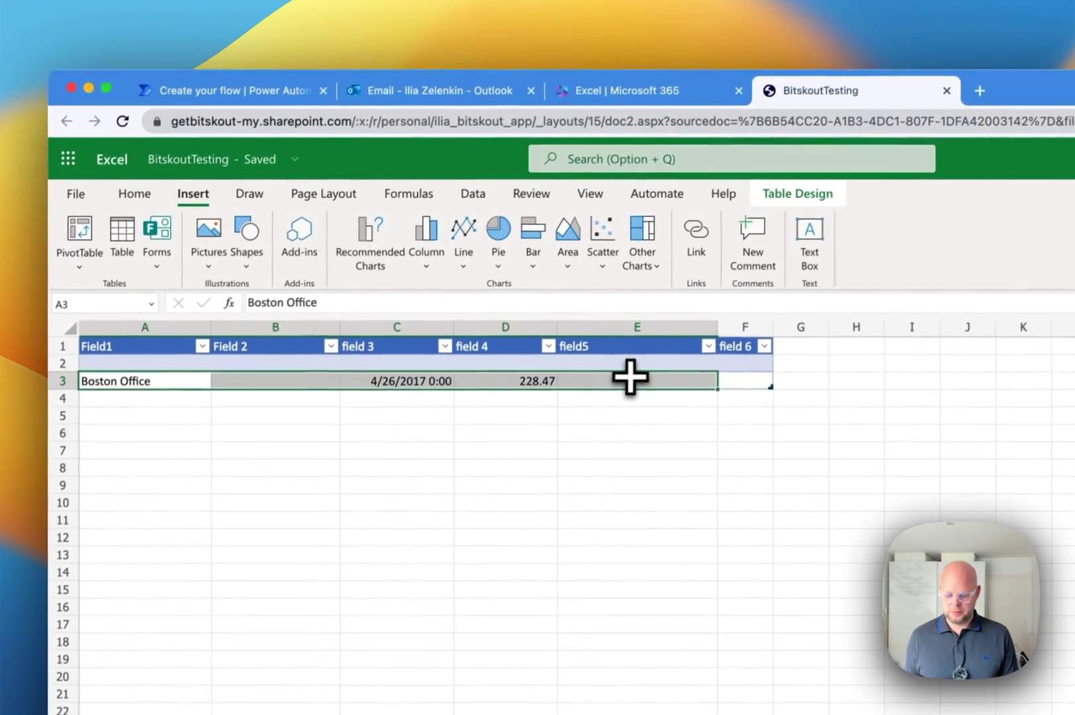
key("Delete")
left_click(655, 379)
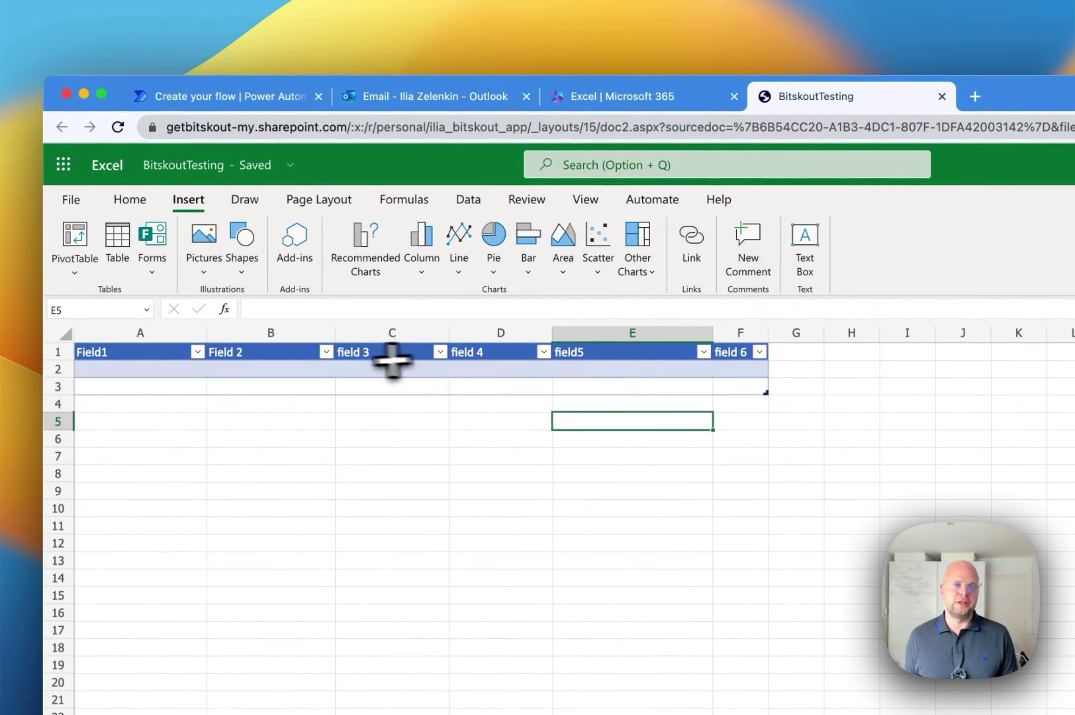
left_click(252, 99)
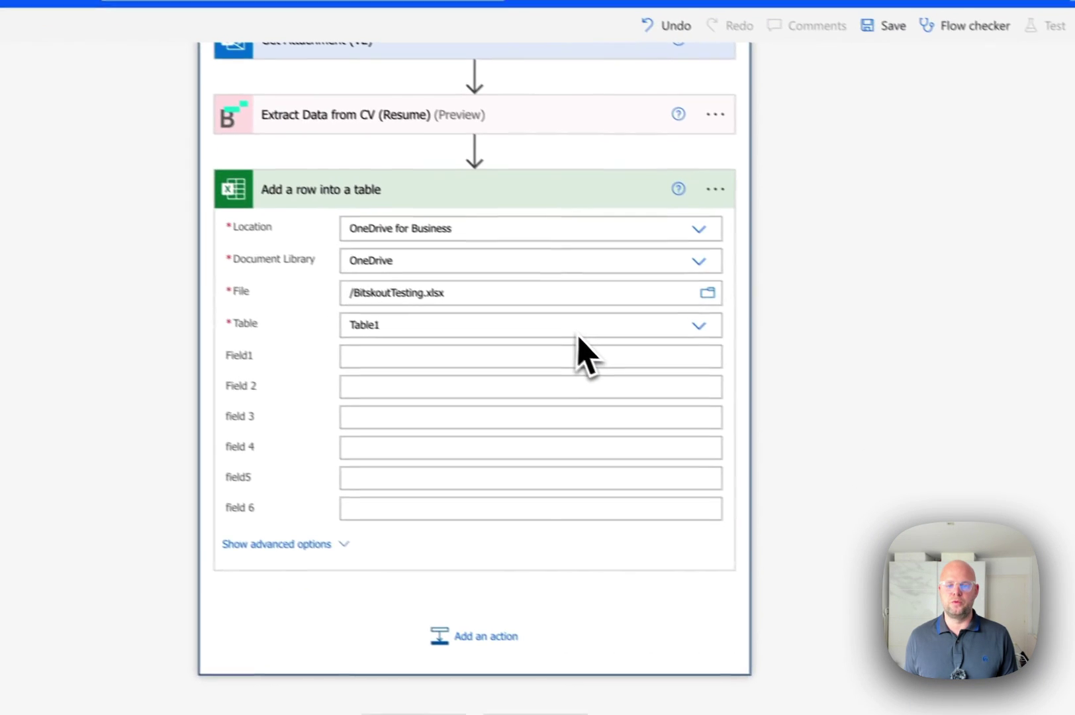
Map the extracted EMAILS into Field1 and NAME into Field 2.
left_click(522, 362)
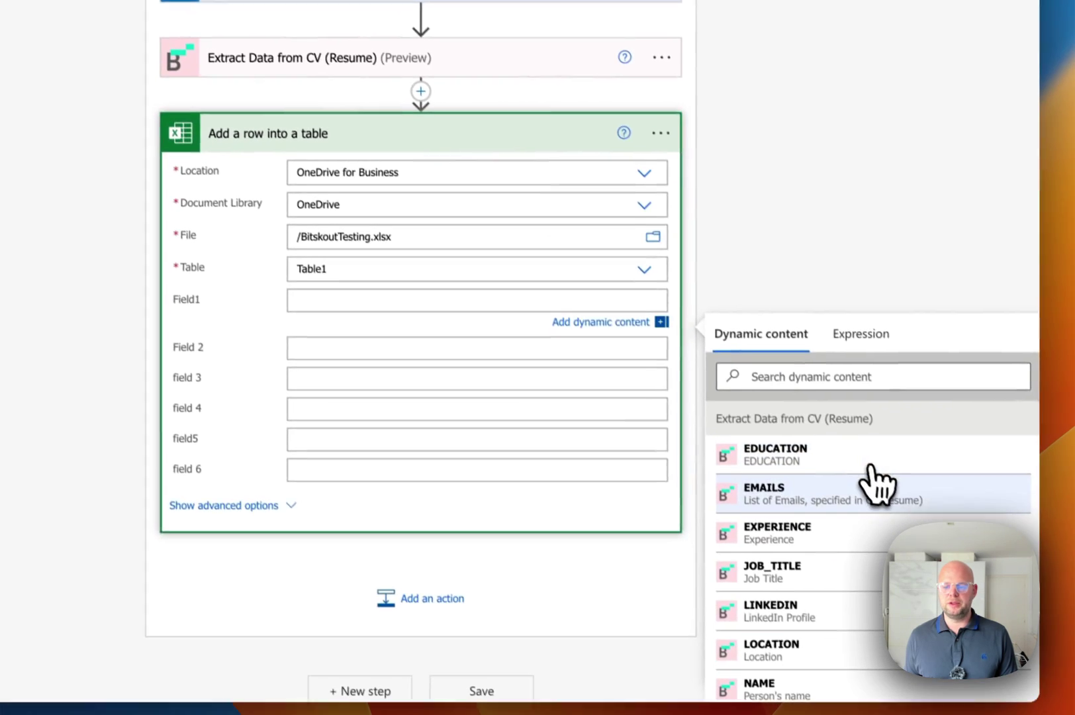
scroll(867, 483, "down", 1)
left_click(869, 477)
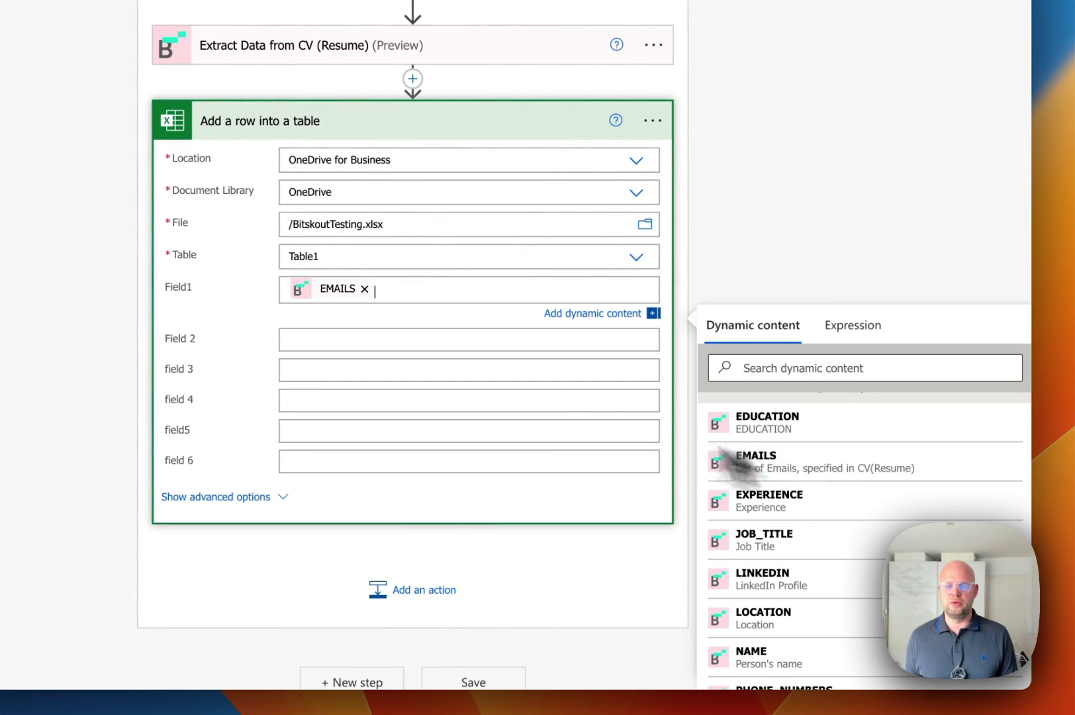
left_click(403, 335)
scroll(893, 523, "down", 2)
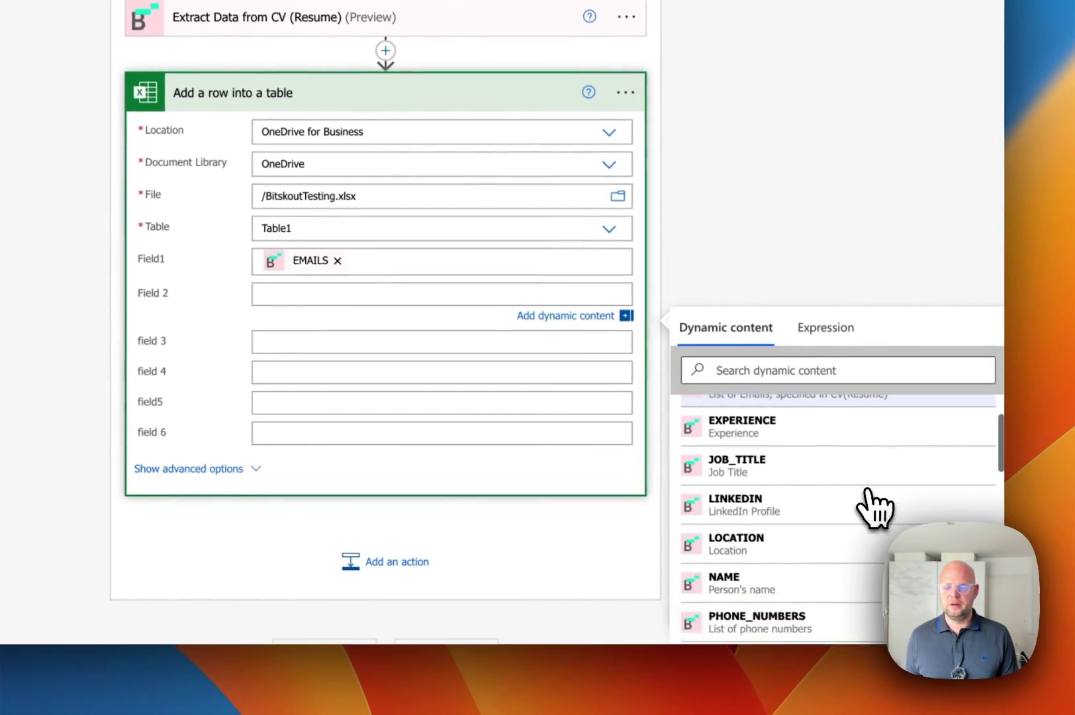
scroll(871, 503, "down", 1)
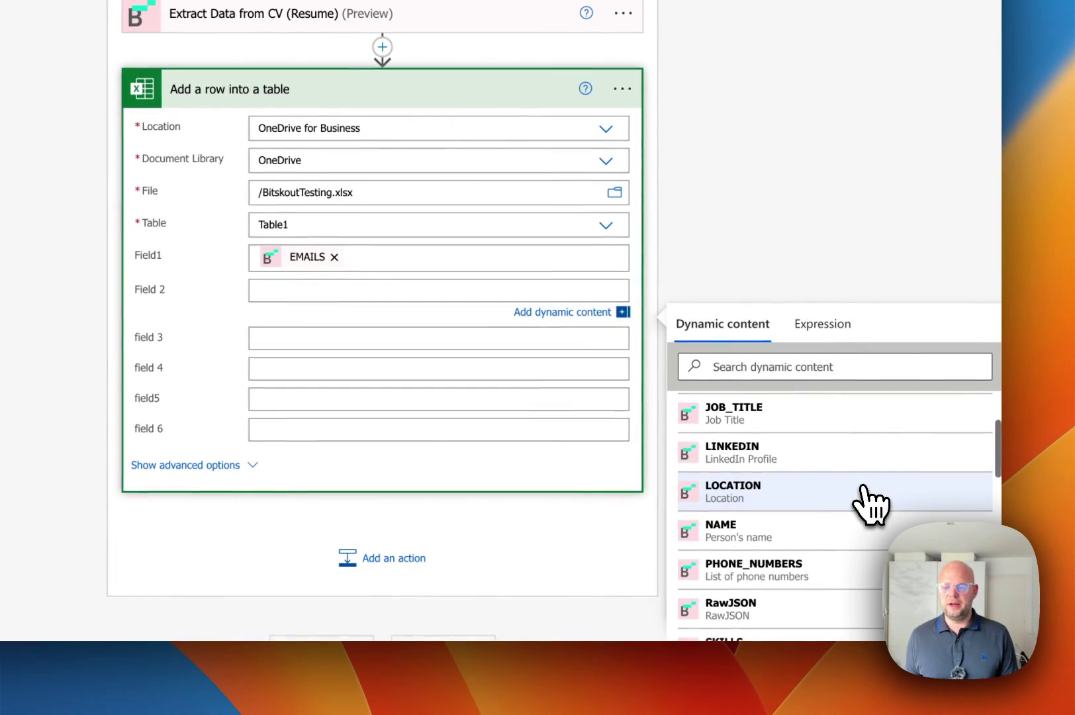
left_click(864, 523)
Map JOB_TITLE into field 3, PHONE_NUMBERS into field 4 and TOTAL_YEARS_EXPERIENCE into field5.
left_click(402, 355)
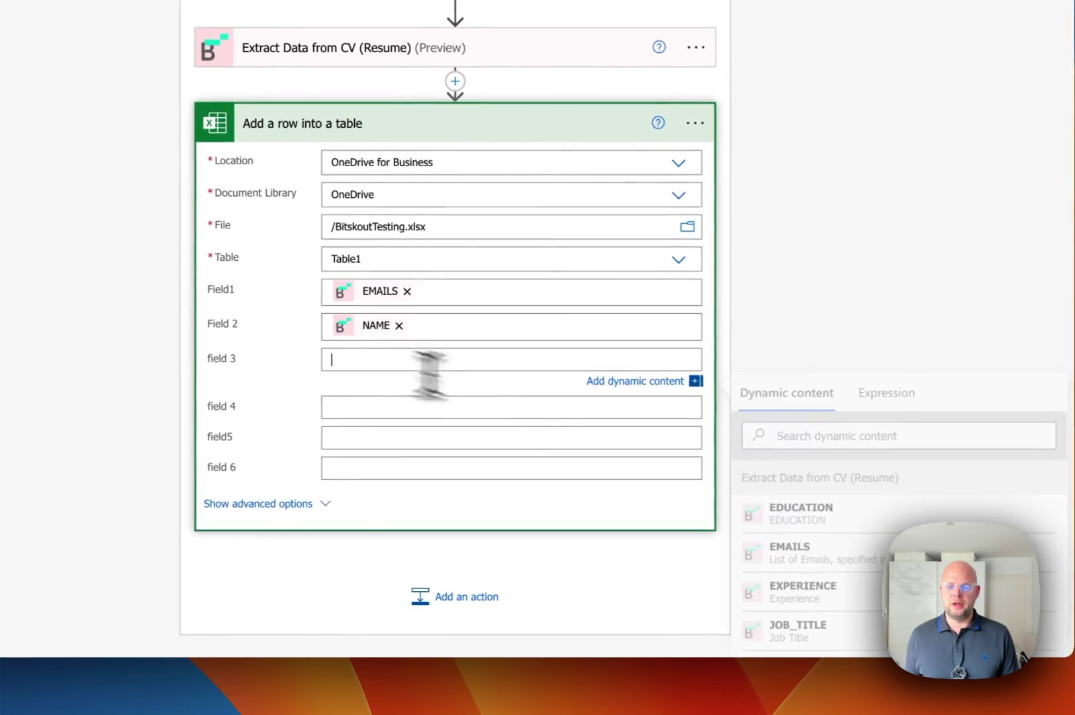
scroll(908, 577, "down", 2)
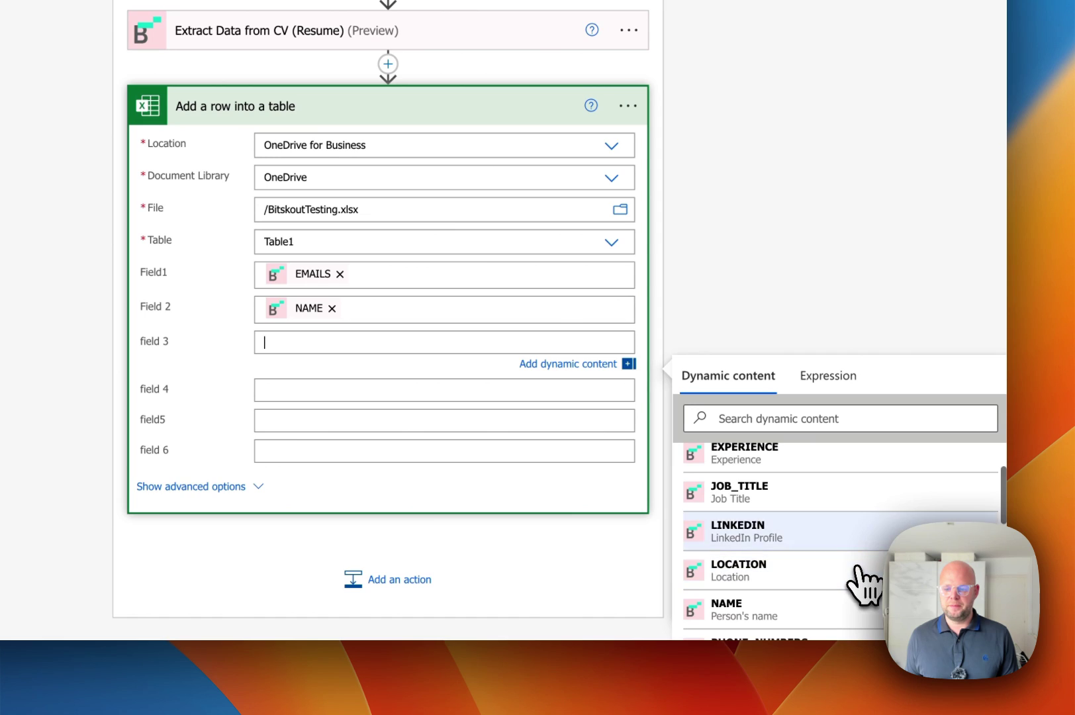
left_click(854, 497)
left_click(281, 392)
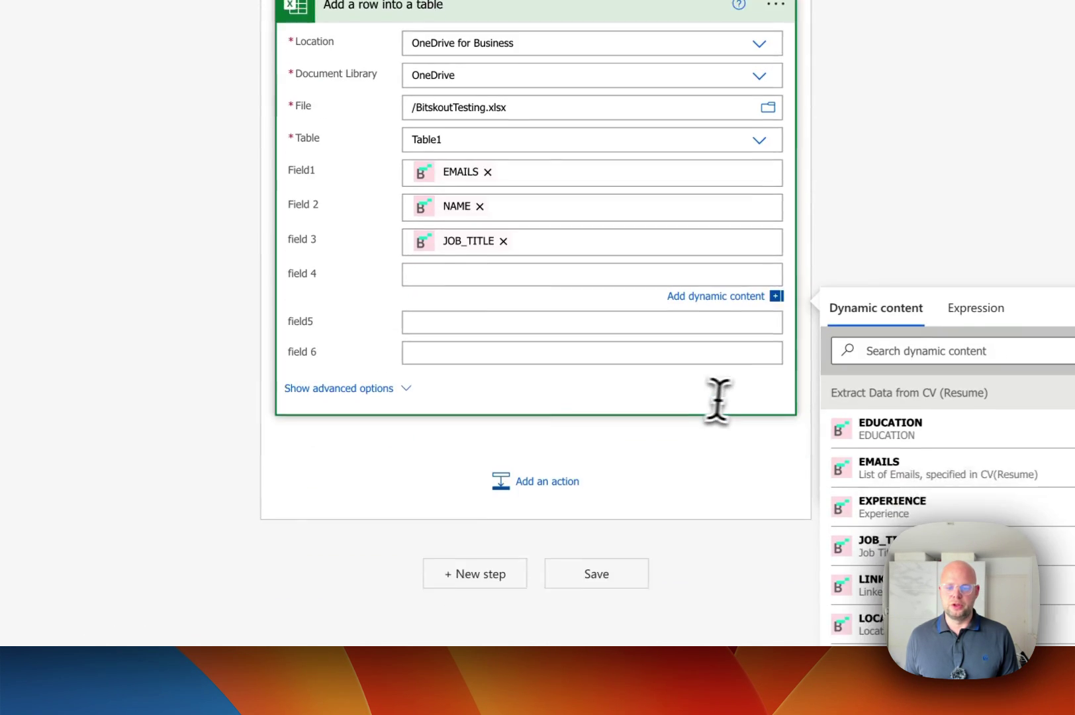
scroll(1006, 497, "down", 3)
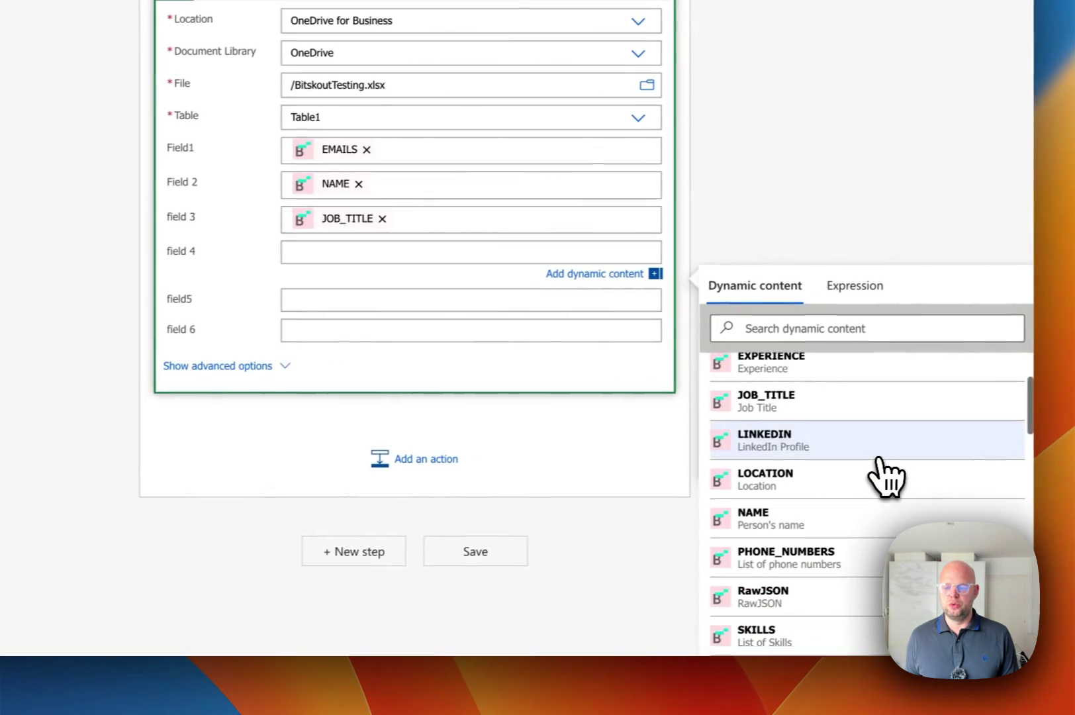
left_click(873, 490)
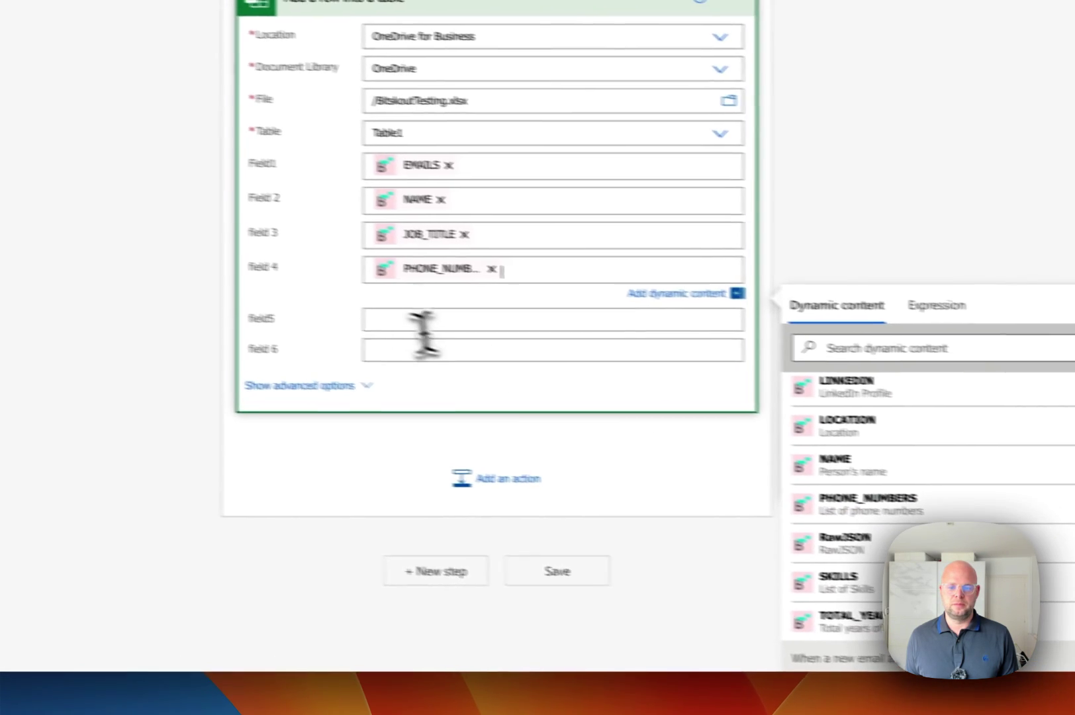
left_click(301, 300)
scroll(891, 534, "down", 5)
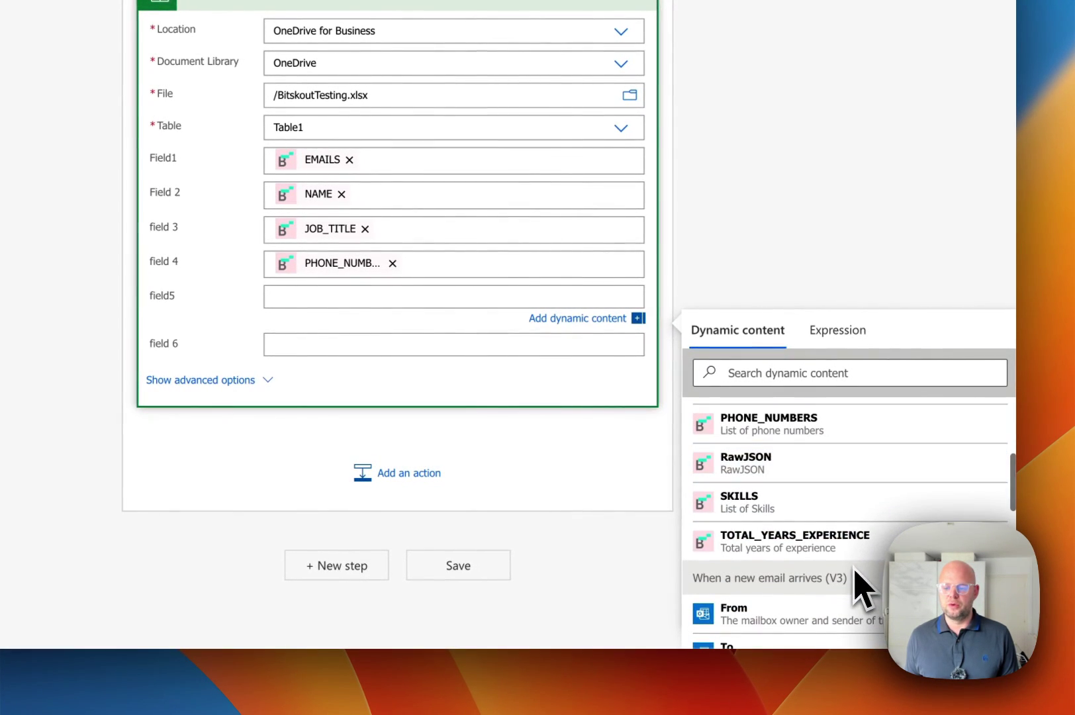
left_click(894, 553)
left_click(438, 383)
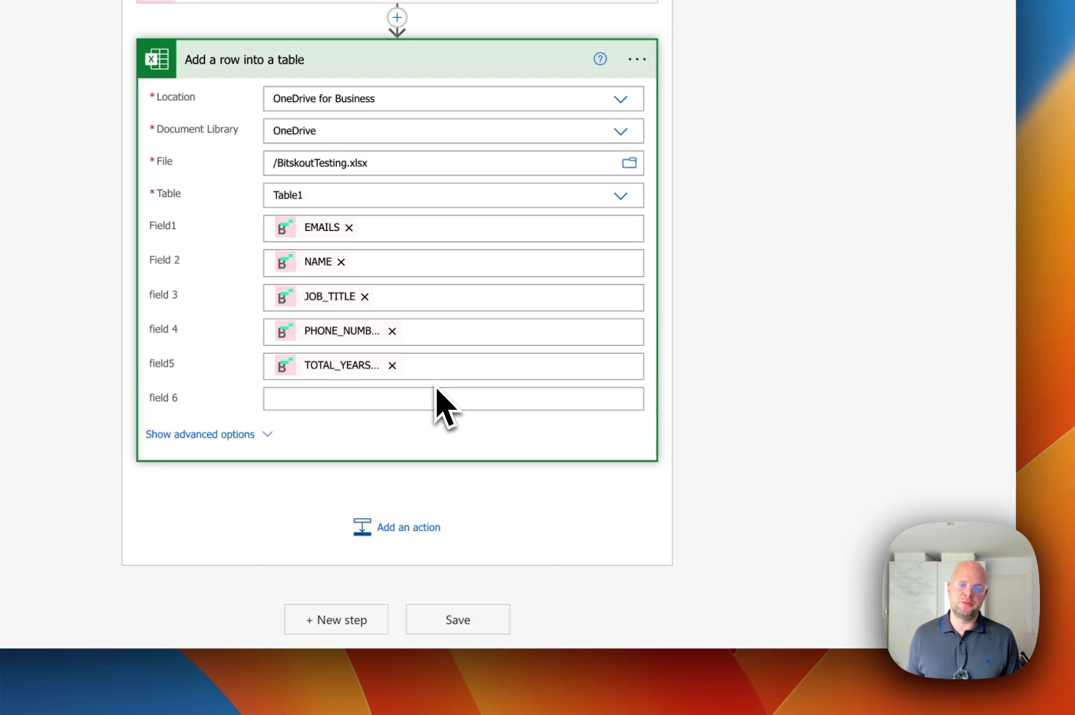
scroll(473, 343, "up", 1)
scroll(503, 561, "down", 2)
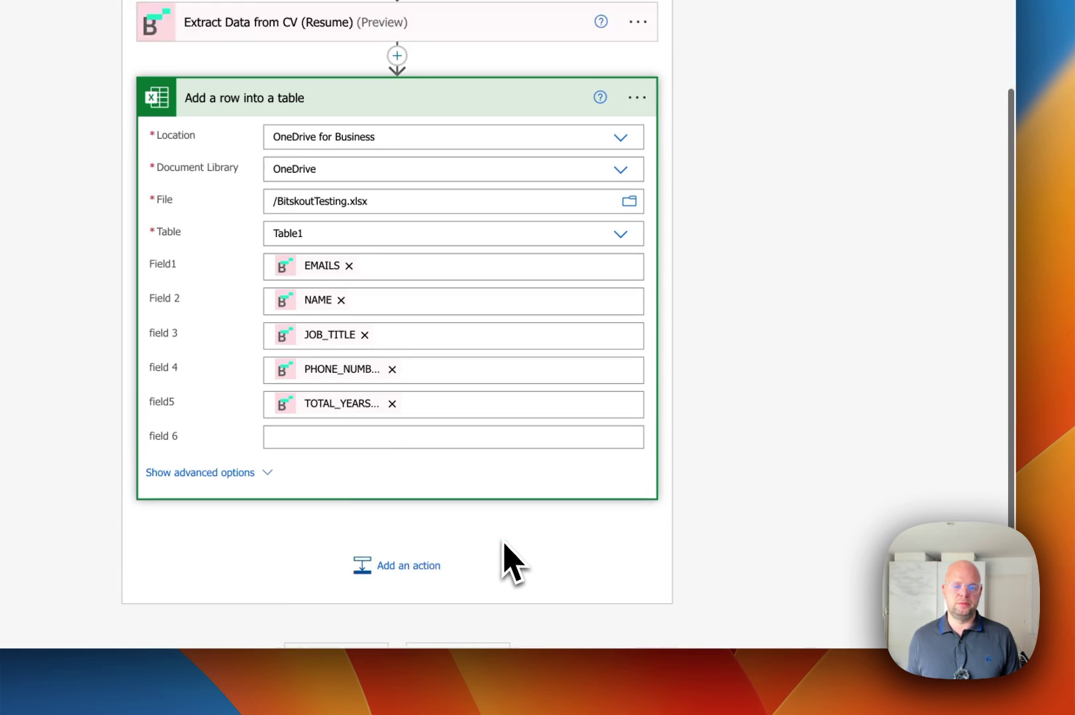
Save the CV extraction flow and start a manual test that waits for a new email.
left_click(472, 621)
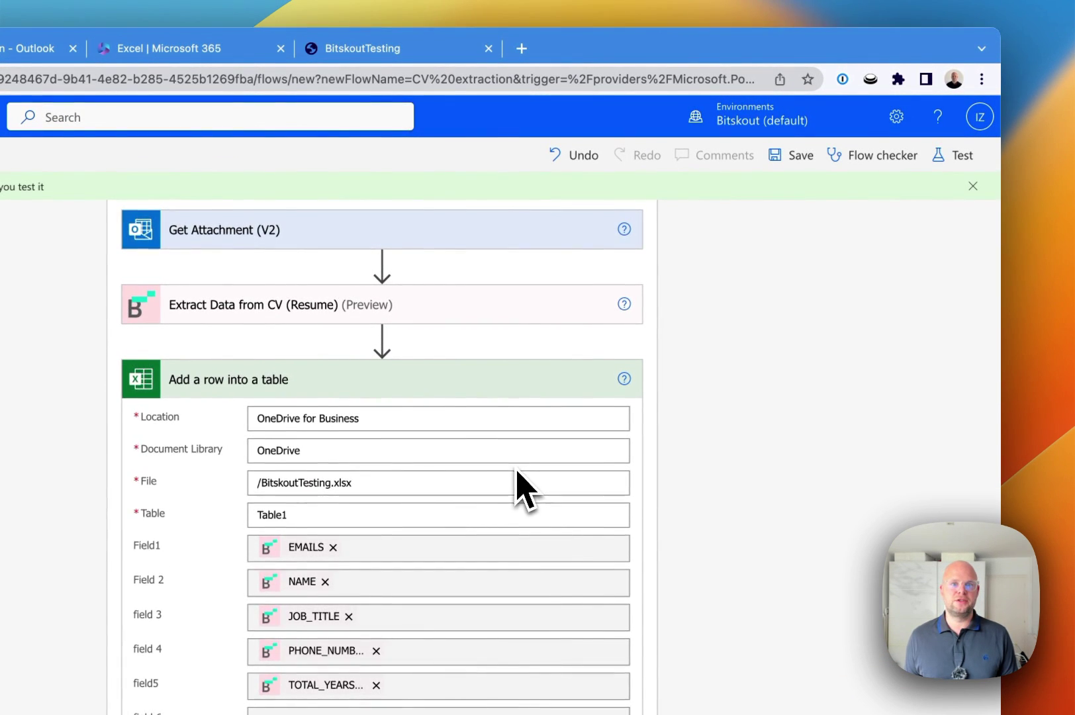
left_click(944, 166)
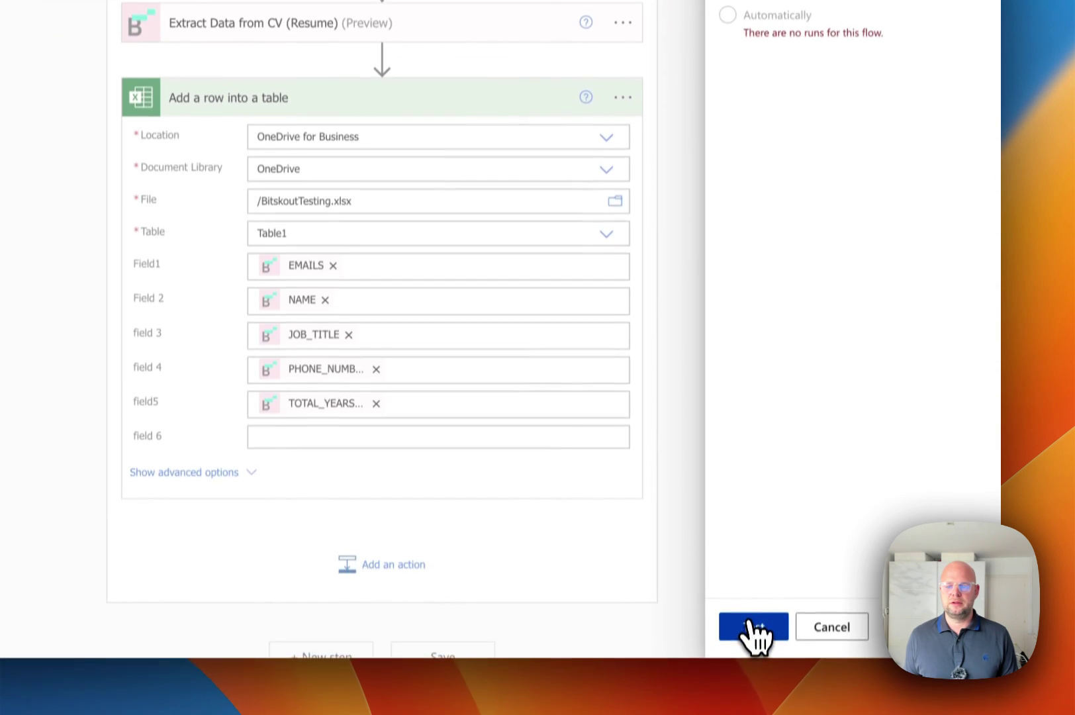
left_click(751, 629)
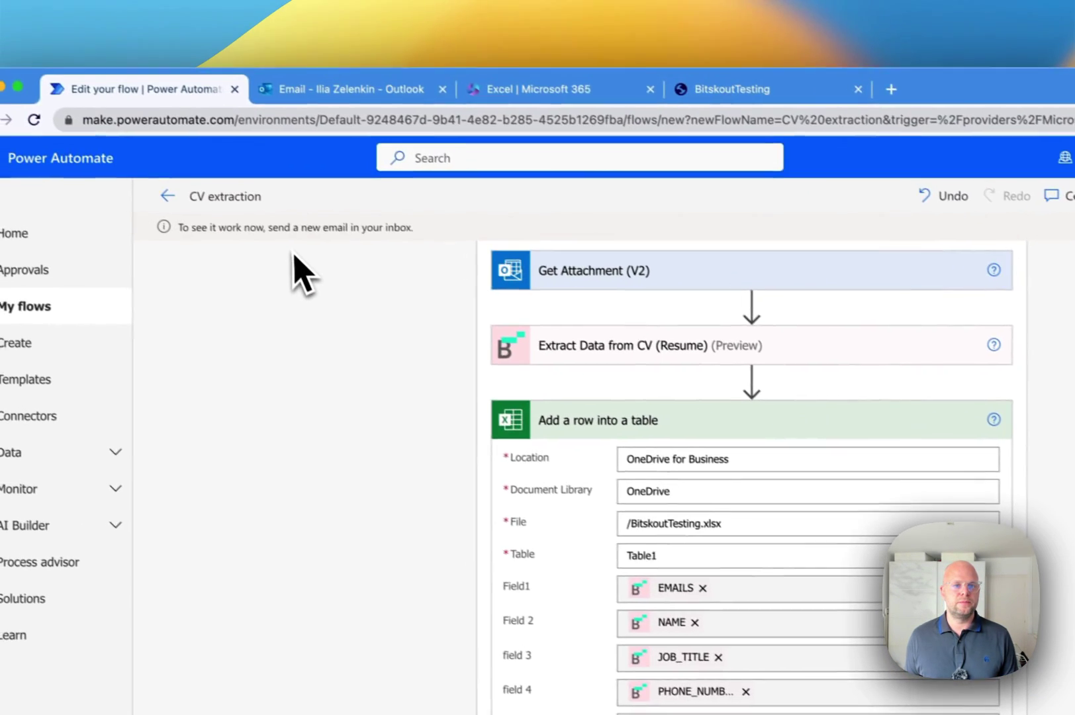
Preview the attached CV, send the 'CV extraction' email, and return to the flow test.
left_click(365, 106)
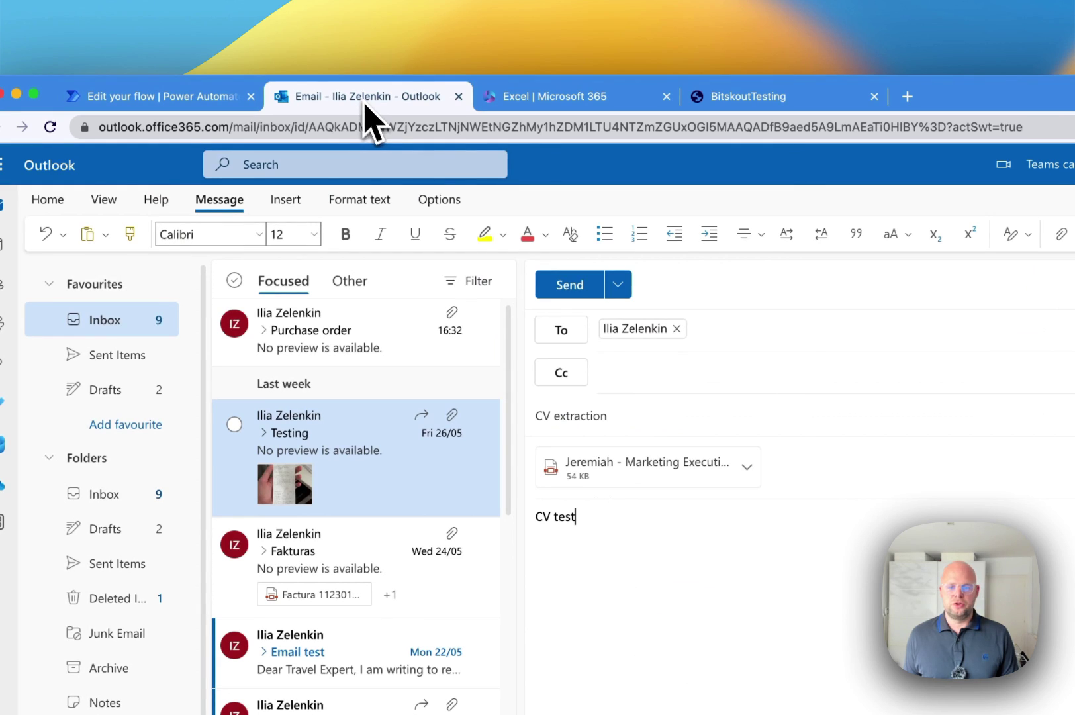
left_click(599, 480)
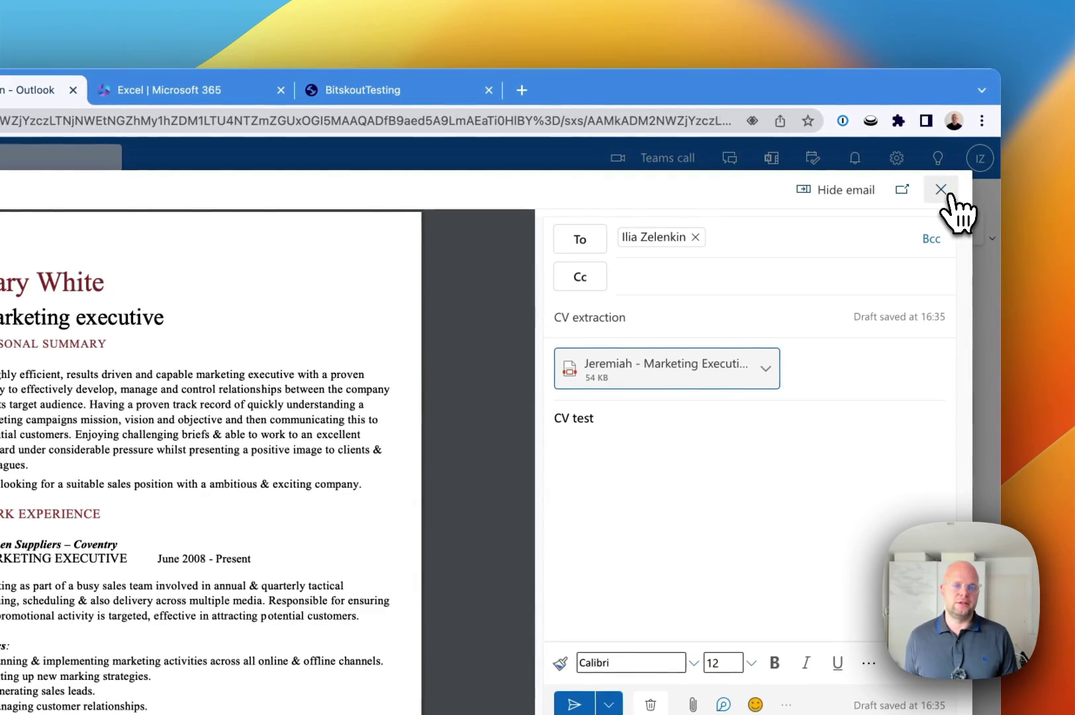
left_click(940, 190)
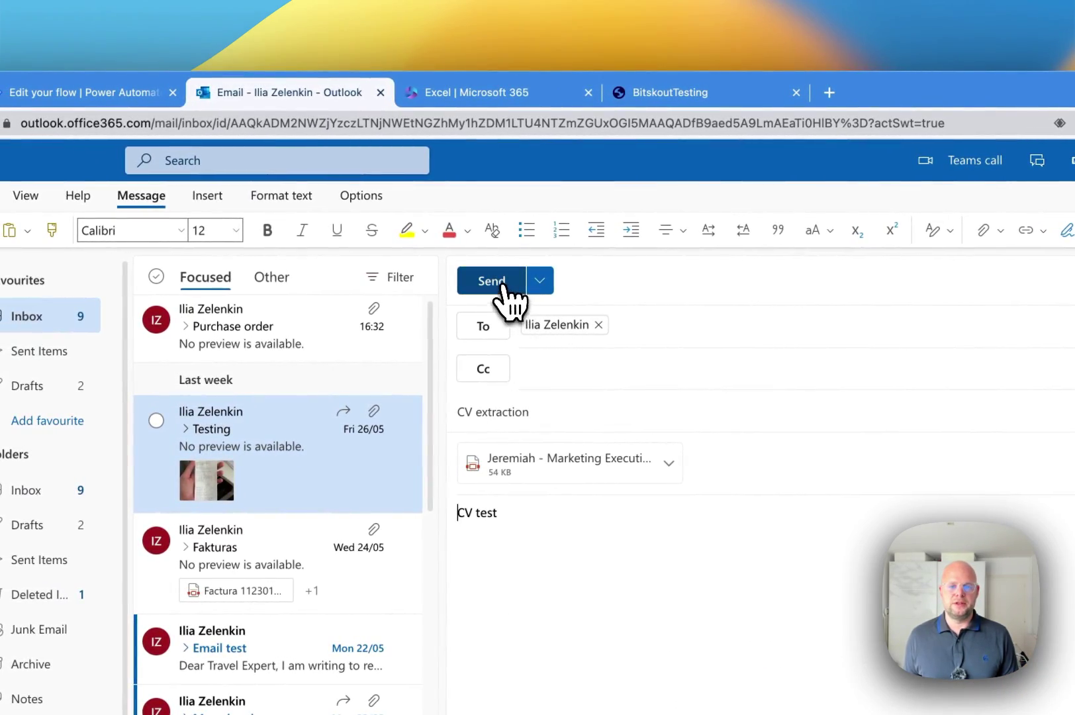
left_click(491, 281)
left_click(122, 93)
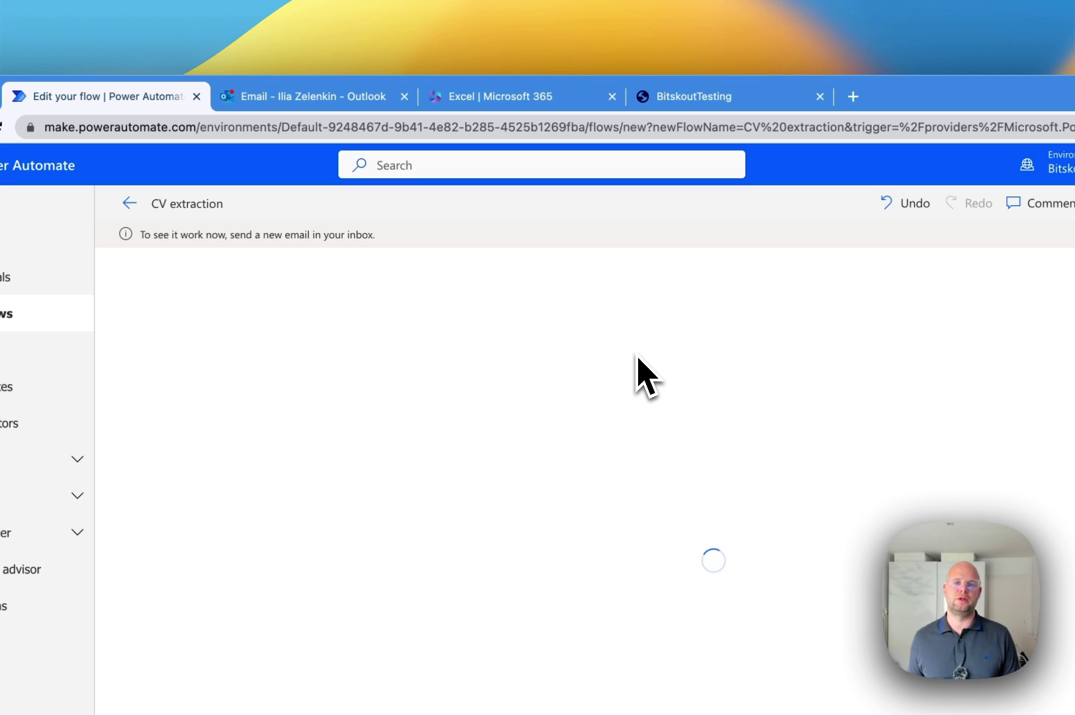
Confirm the BitskoutTesting table is still empty, then return to the running flow test.
left_click(721, 98)
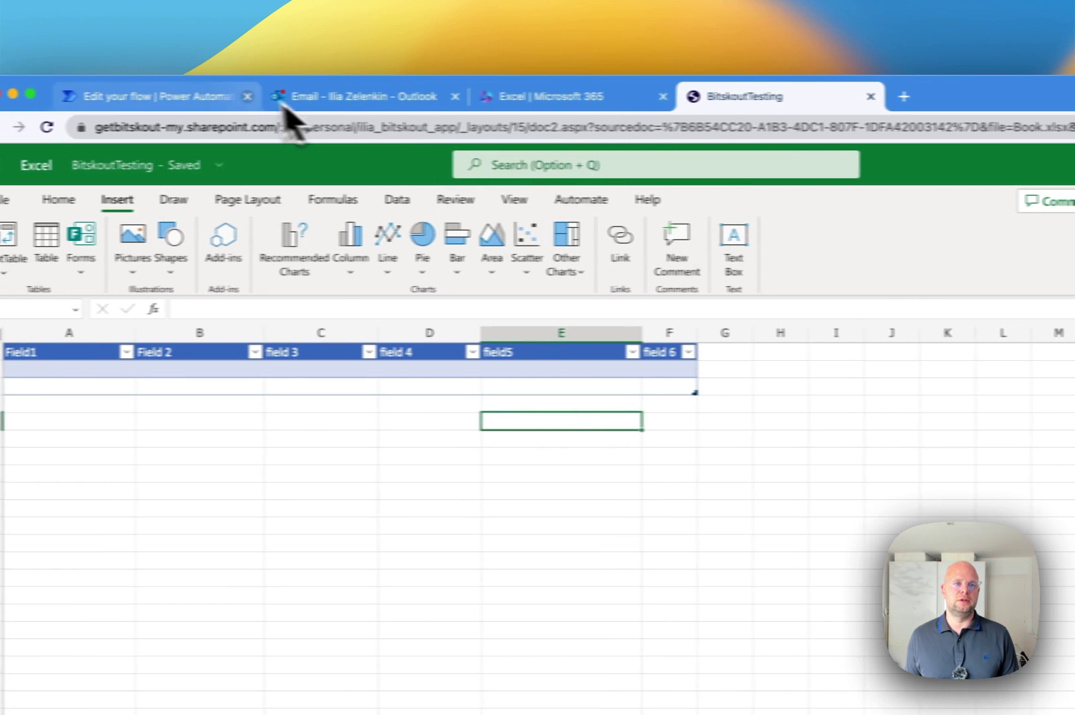
left_click(141, 96)
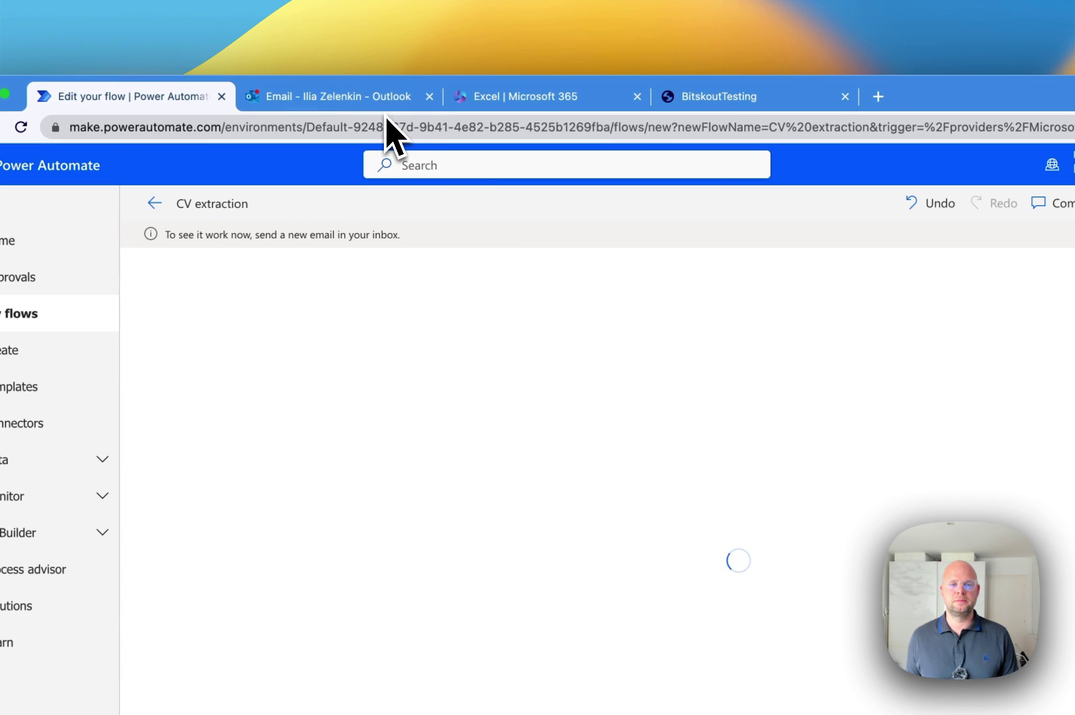
View the BitskoutTesting table's new row, including 'Marketing Executive' and 15 years' experience.
left_click(725, 101)
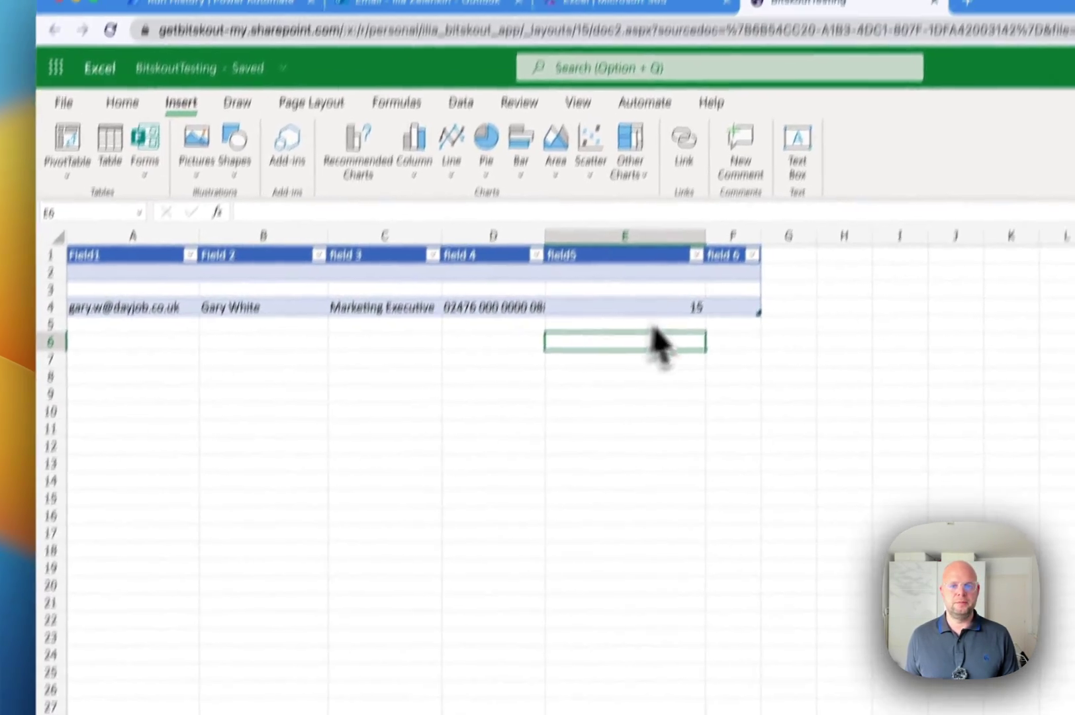
Inspect the Extract Data from CV outputs inside Apply to each in the successful run.
left_click(240, 4)
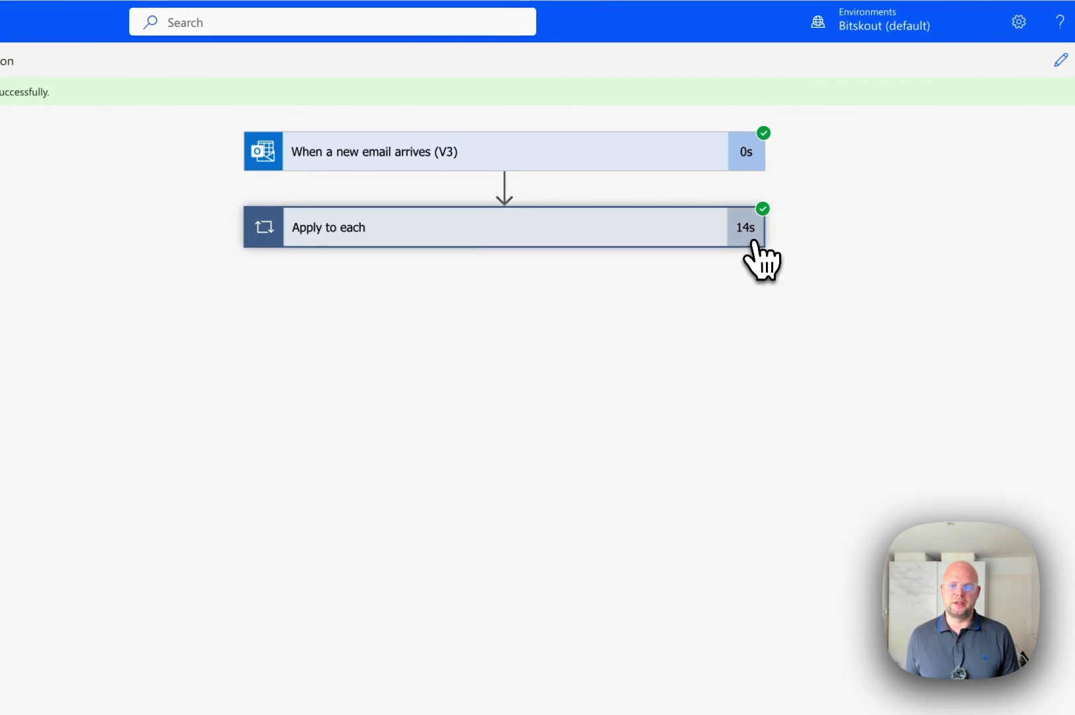
left_click(509, 228)
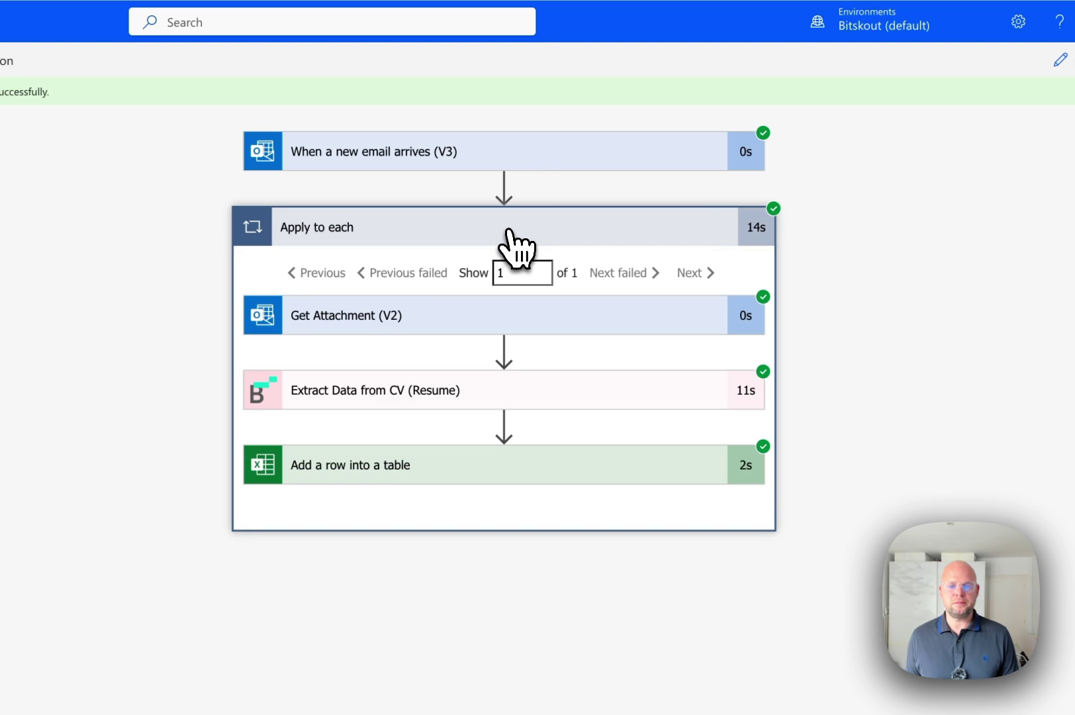
left_click(601, 396)
scroll(603, 397, "down", 3)
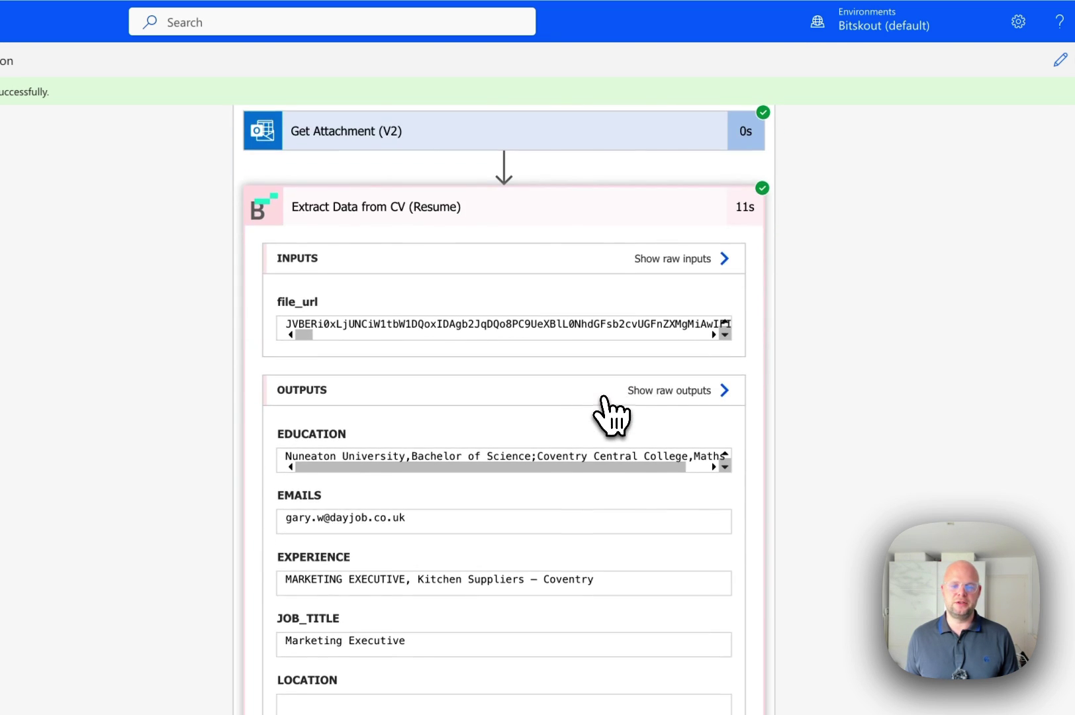
scroll(612, 416, "down", 3)
scroll(655, 446, "down", 4)
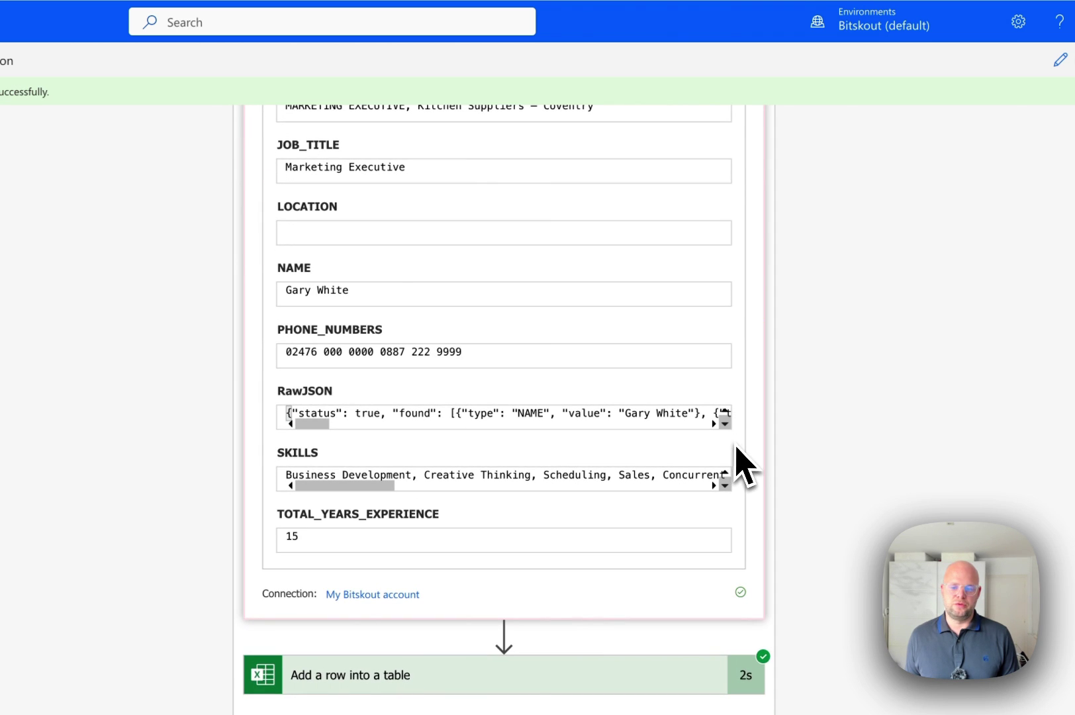
scroll(638, 432, "up", 3)
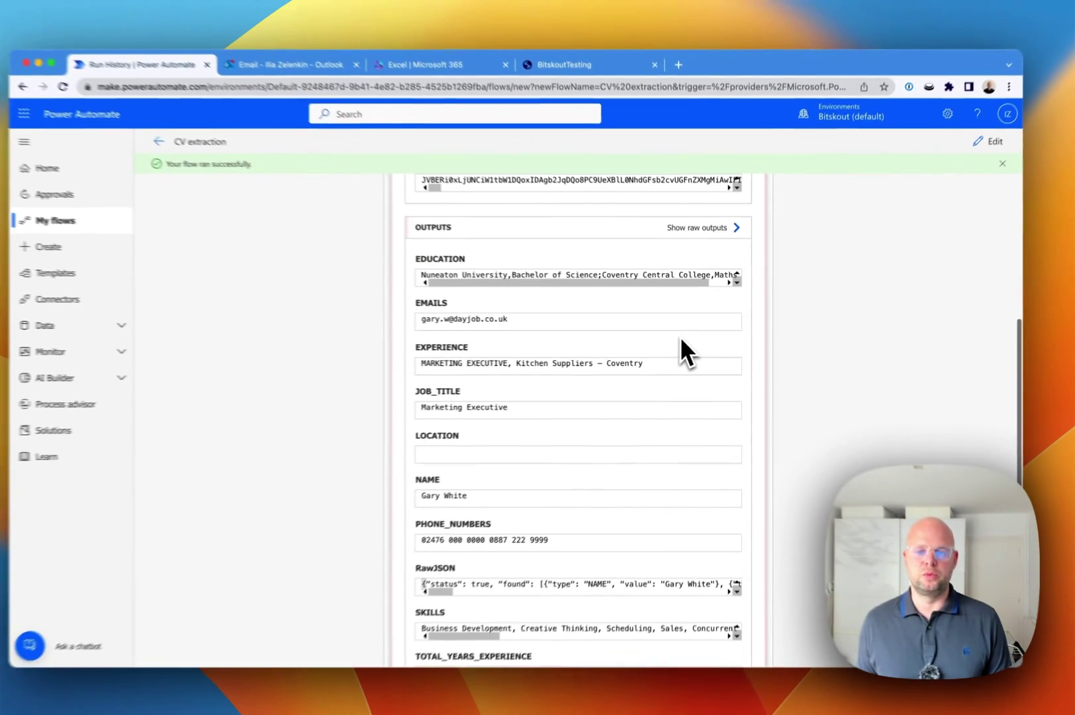
scroll(682, 337, "up", 5)
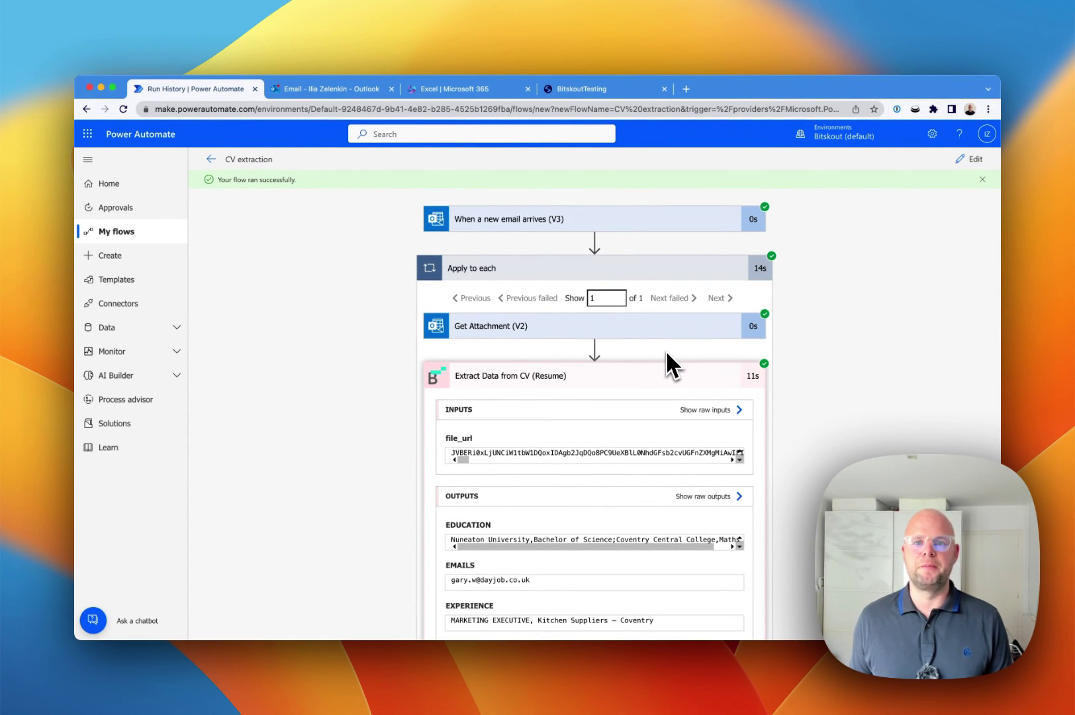
left_click(664, 374)
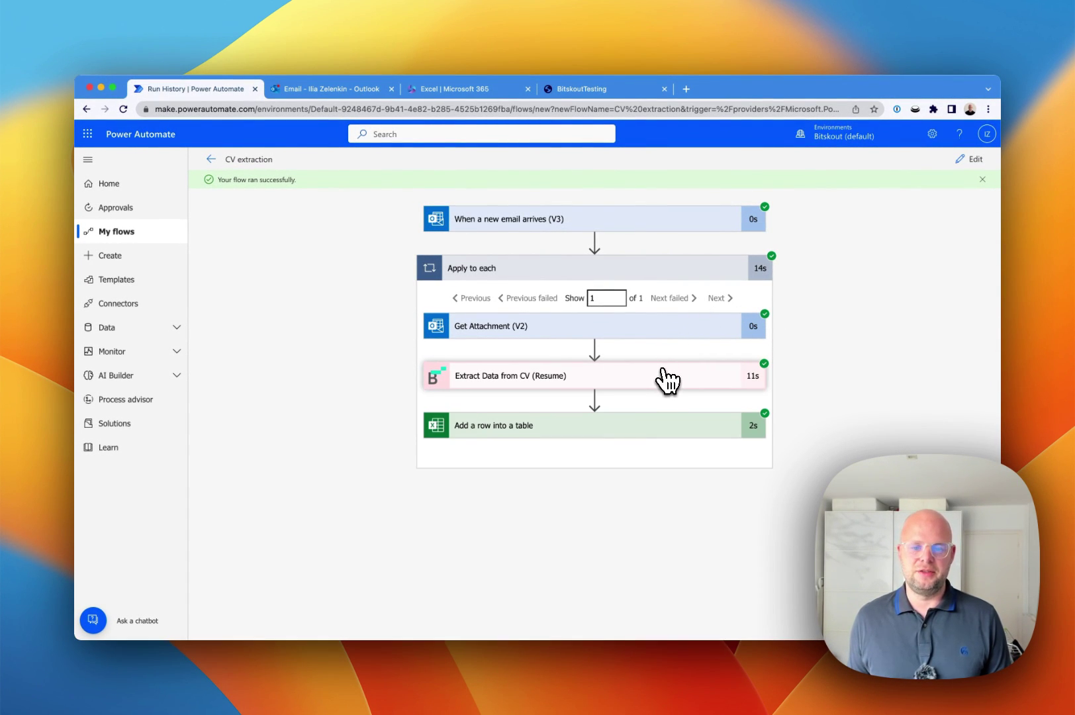